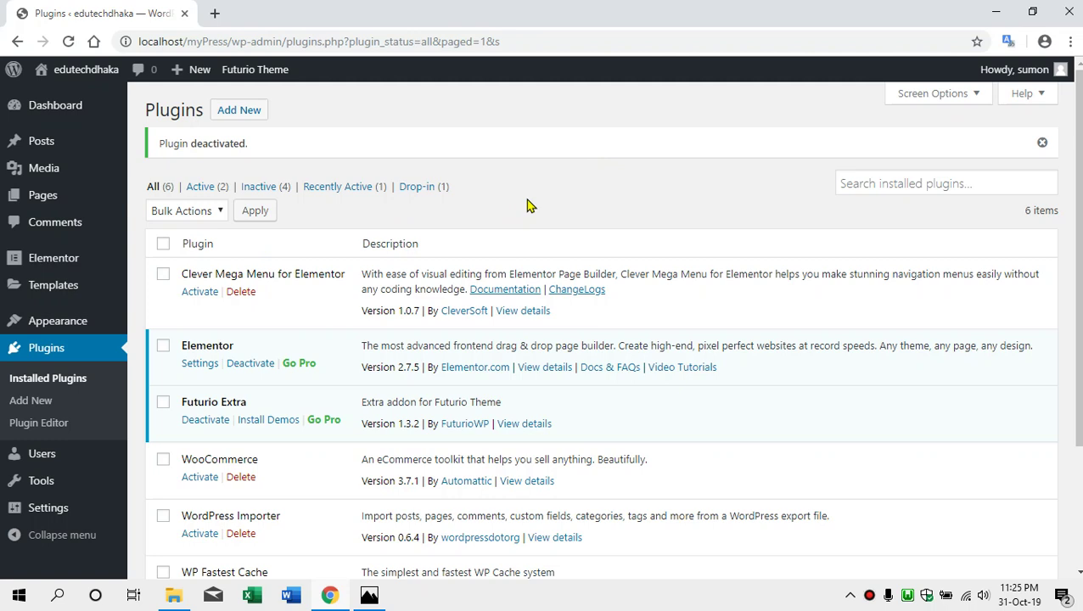
# Step: Search the plugins available to add for "wp fastest cache"
pyautogui.click(54, 351)
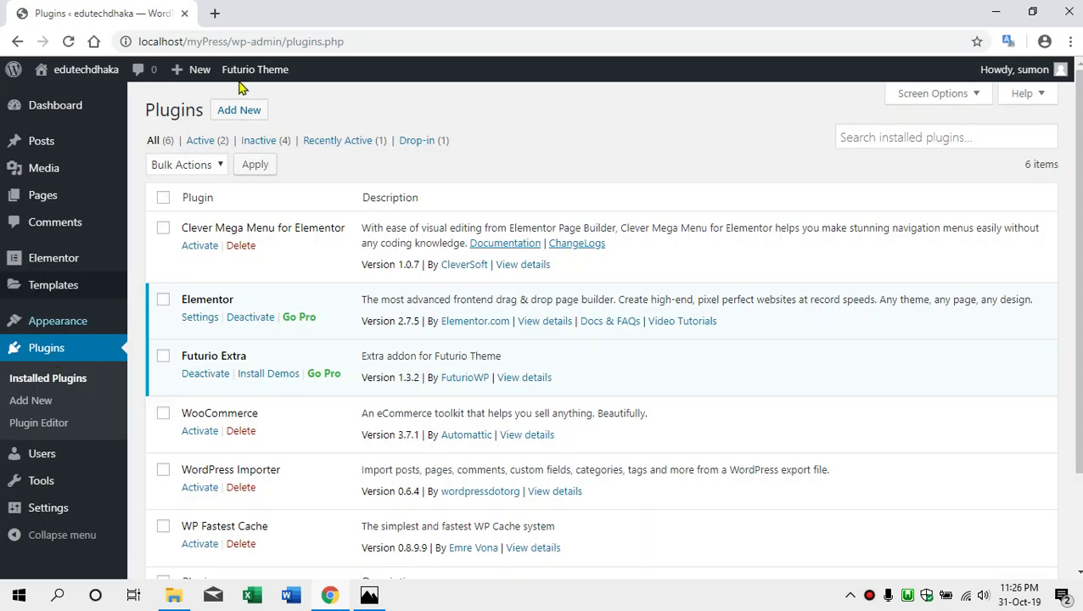
pyautogui.click(240, 113)
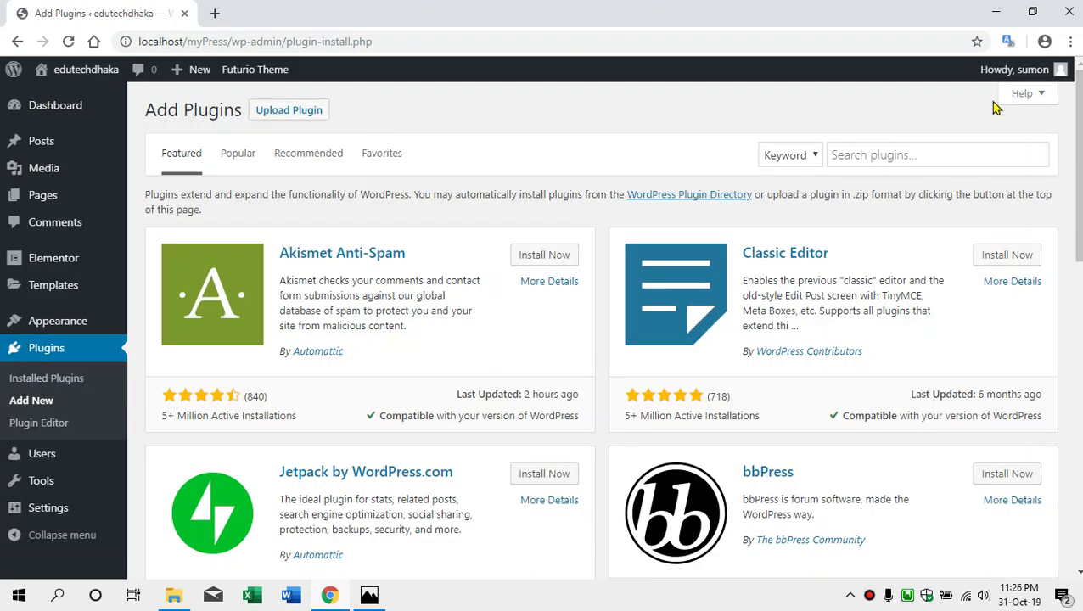
pyautogui.click(907, 151)
pyautogui.write('wp faste')
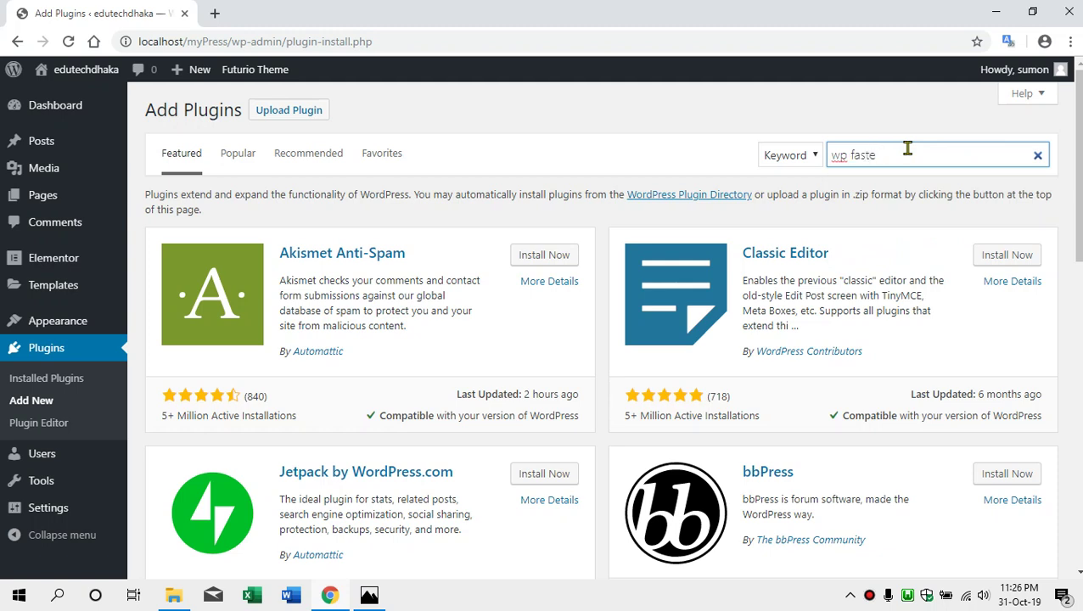
pyautogui.write('d ch')
pyautogui.press('BackSpace')
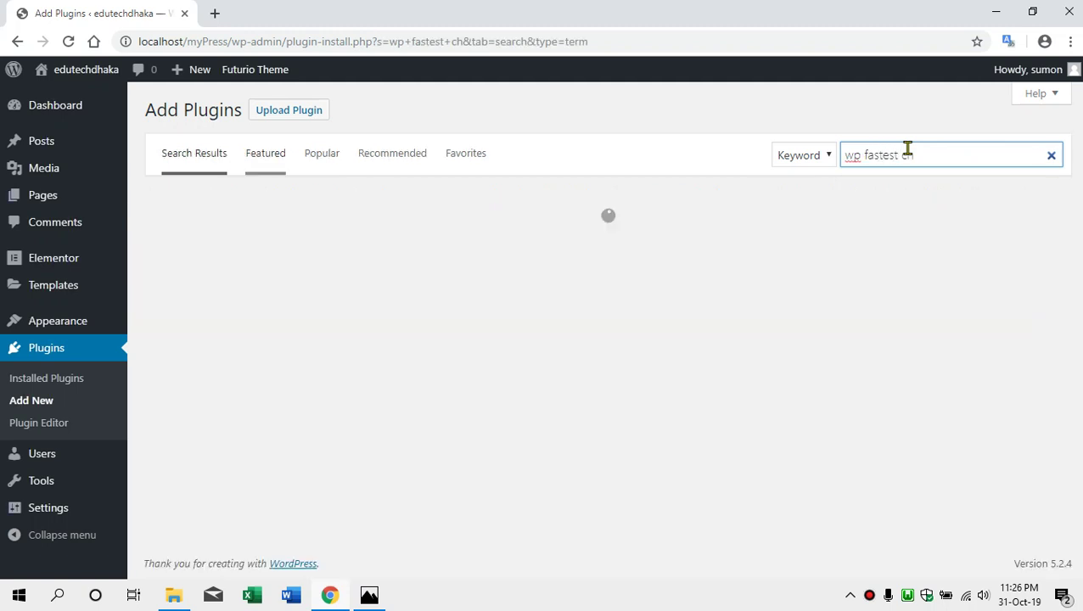
pyautogui.write('ache')
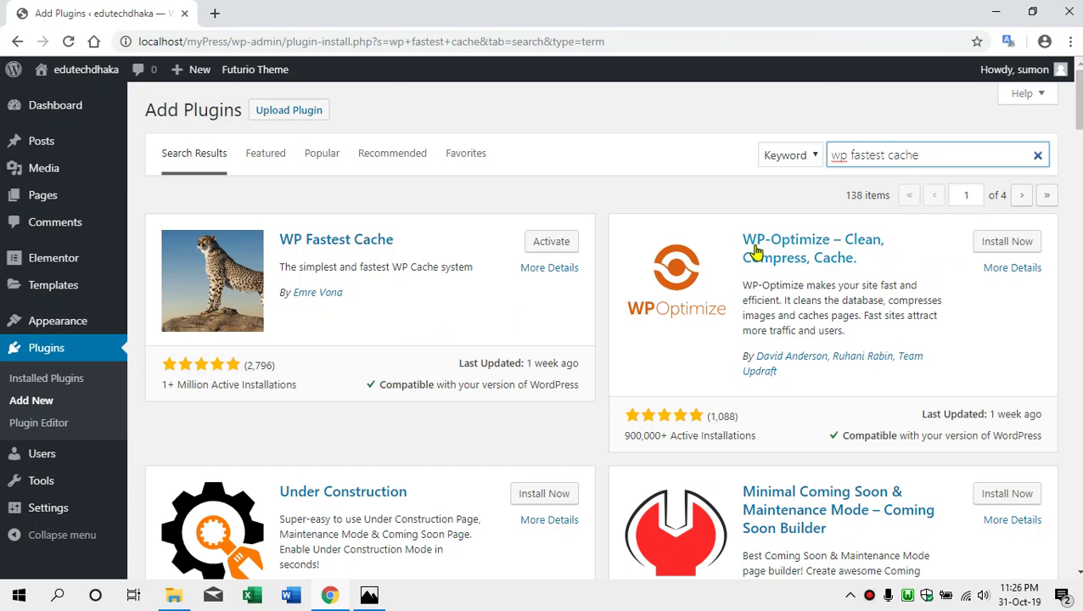
# Step: Look through the cache plugins listed in the search results and return to the WP Fastest Cache entry
pyautogui.scroll(-3, 582, 316)
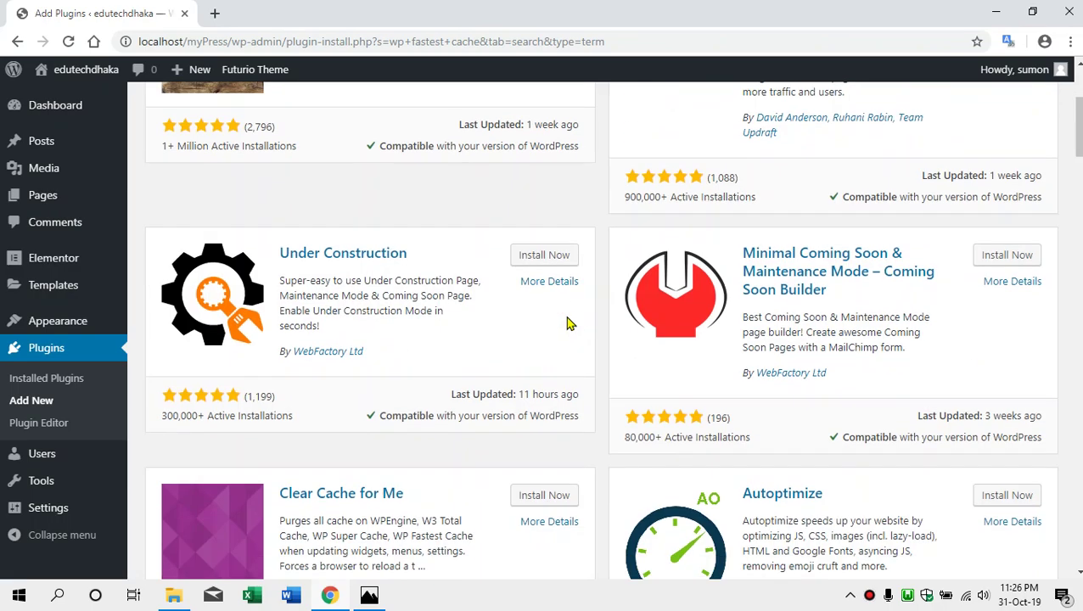
pyautogui.scroll(-2, 405, 301)
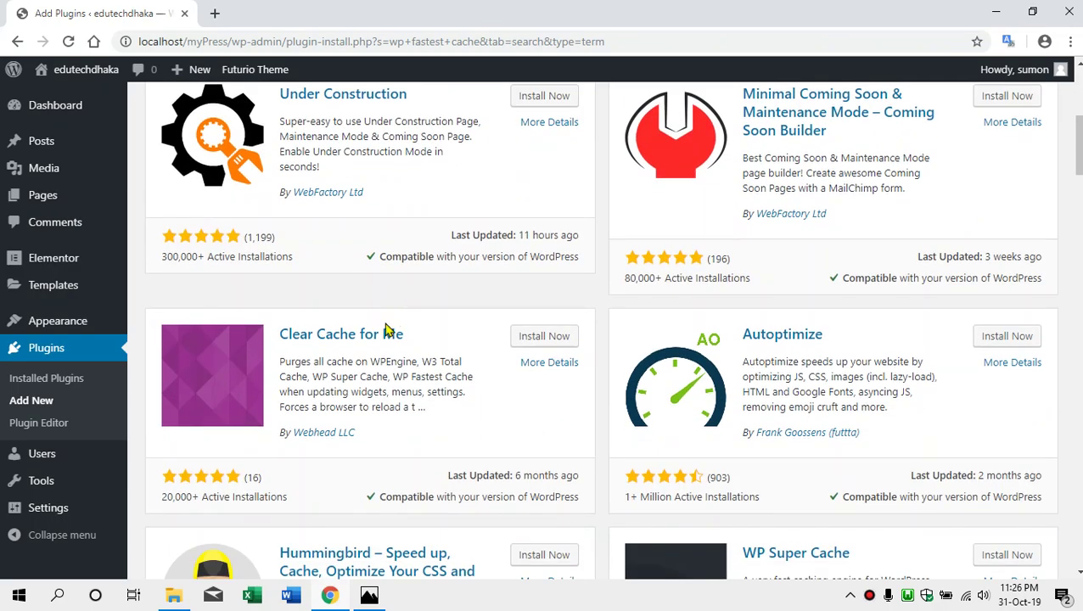
pyautogui.scroll(-2, 384, 324)
pyautogui.scroll(-10, 385, 324)
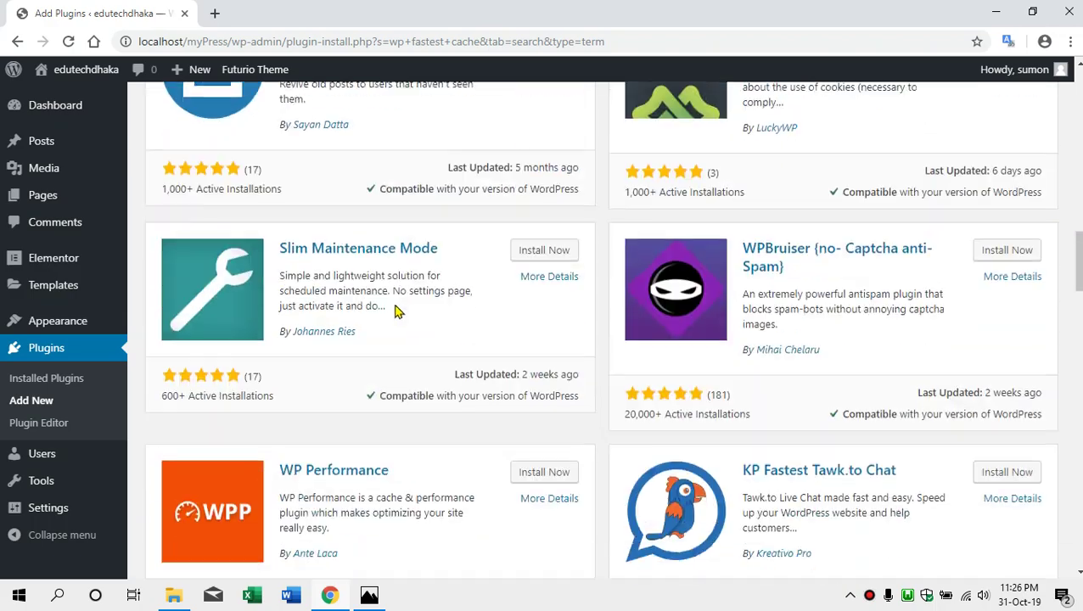
pyautogui.scroll(-12, 397, 308)
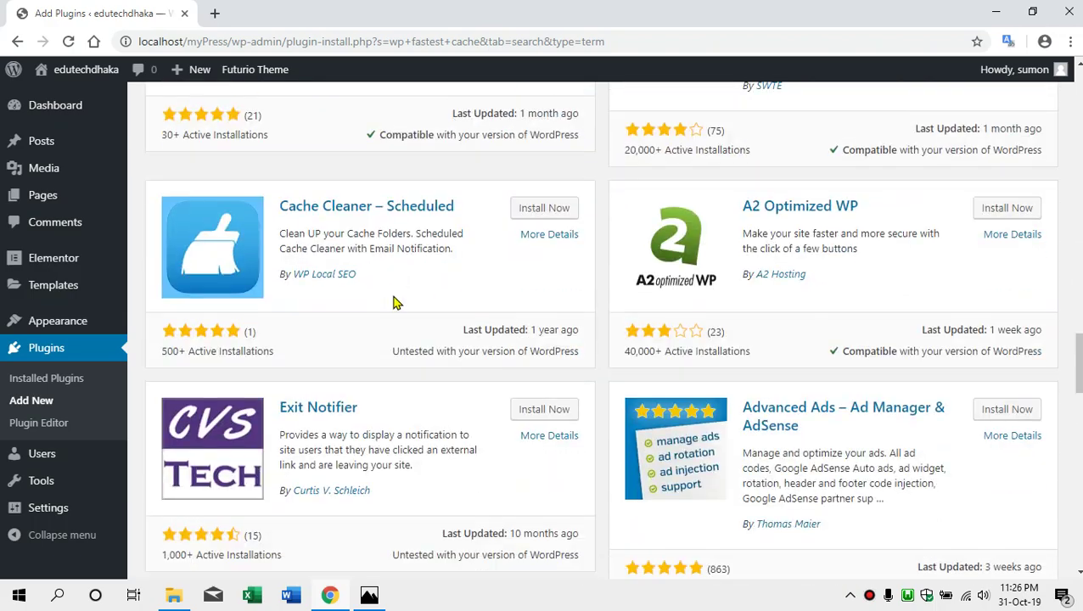
pyautogui.scroll(-3, 395, 304)
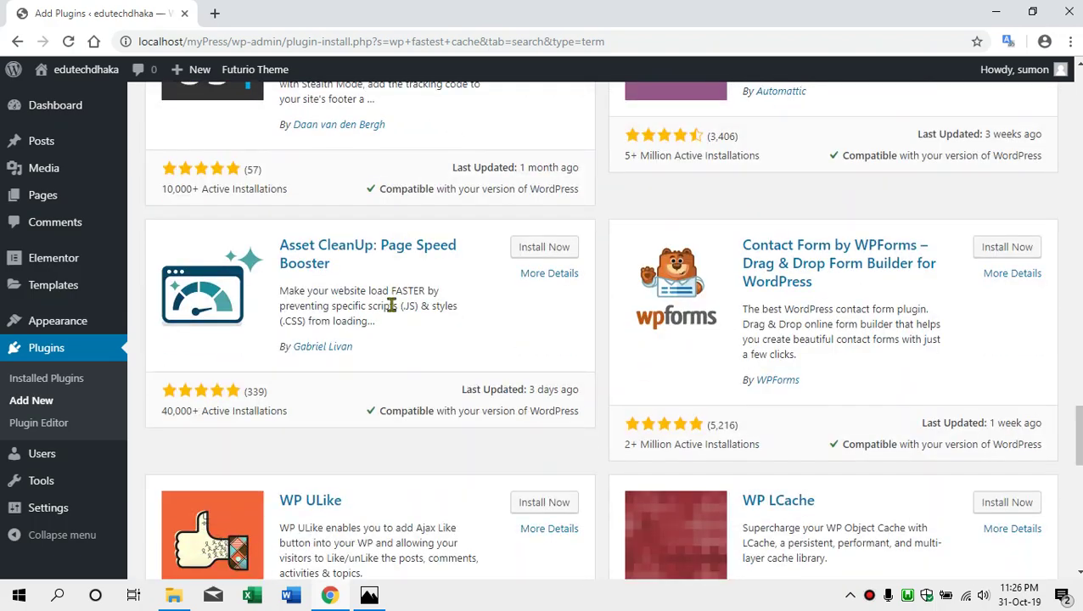
pyautogui.scroll(-3, 393, 298)
pyautogui.scroll(18, 392, 317)
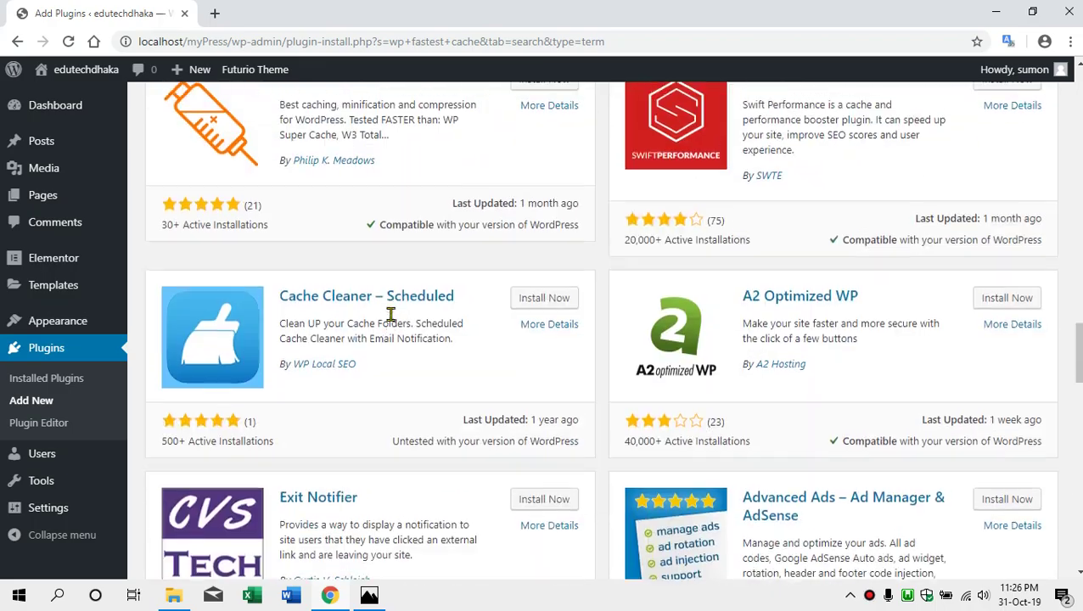
pyautogui.scroll(9, 391, 314)
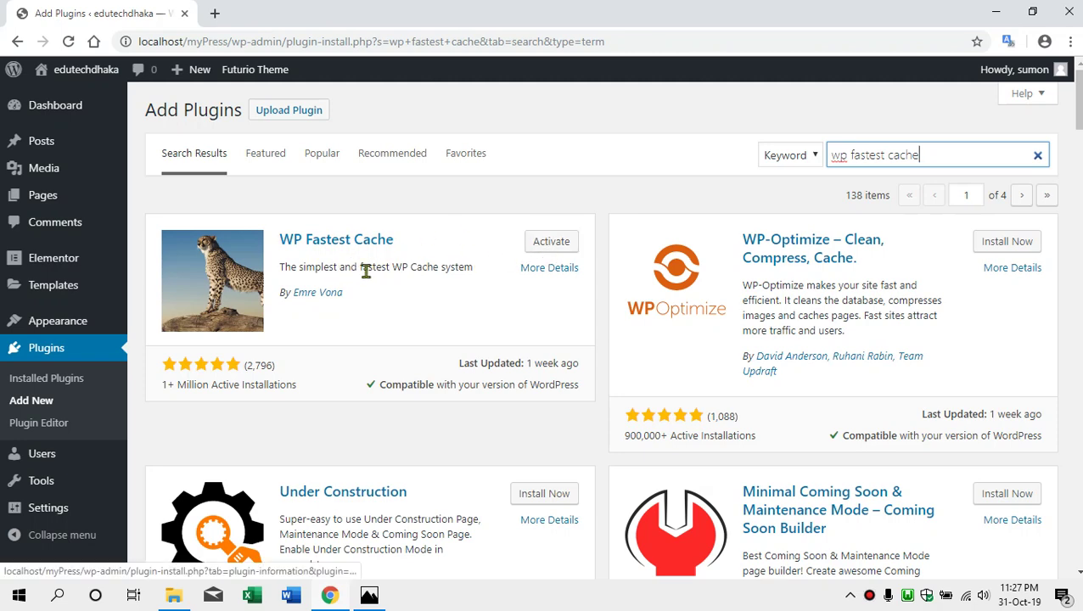
# Step: Activate the WP Fastest Cache plugin and open its options page
pyautogui.click(527, 248)
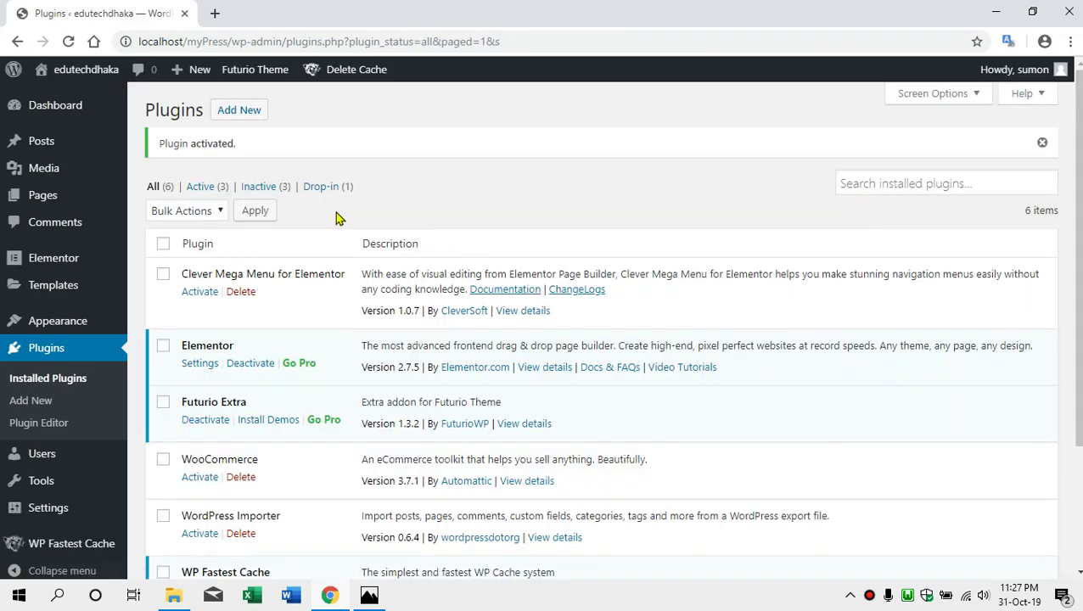
pyautogui.scroll(-3, 339, 223)
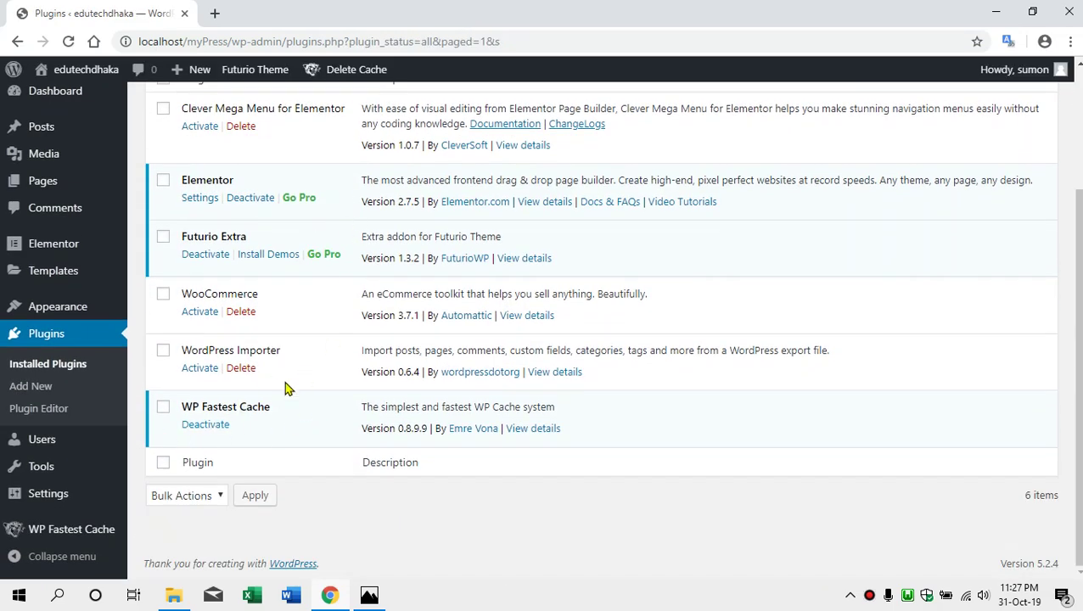
pyautogui.click(48, 532)
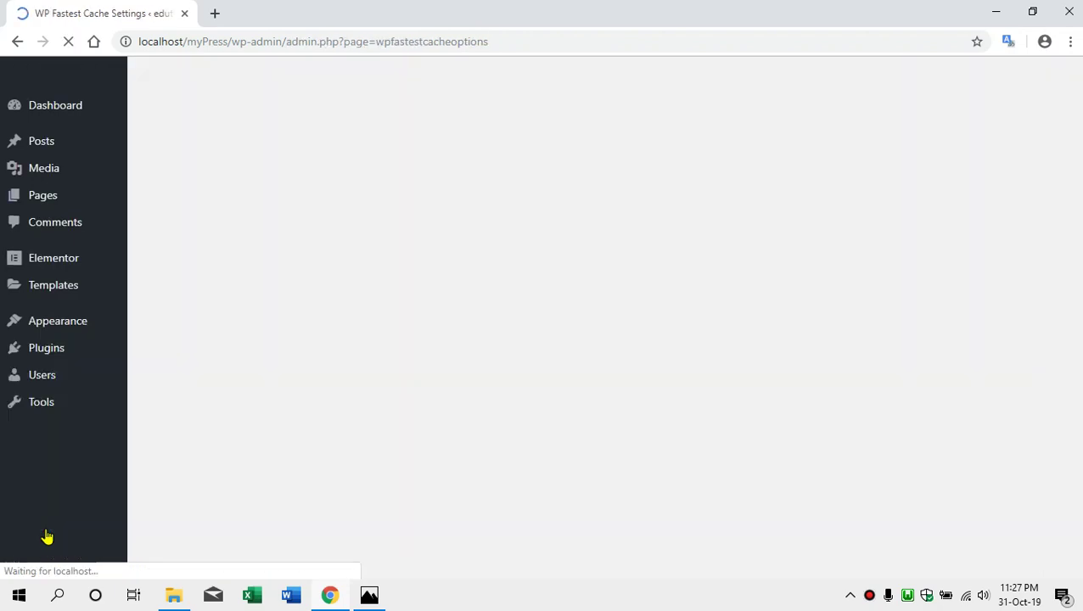
# Step: Look over the caching options offered in the WP Fastest Cache settings
pyautogui.scroll(-3, 283, 254)
pyautogui.scroll(3, 585, 223)
pyautogui.scroll(-3, 278, 249)
pyautogui.scroll(2, 636, 193)
pyautogui.scroll(1, 396, 277)
pyautogui.scroll(-3, 476, 196)
pyautogui.scroll(3, 476, 196)
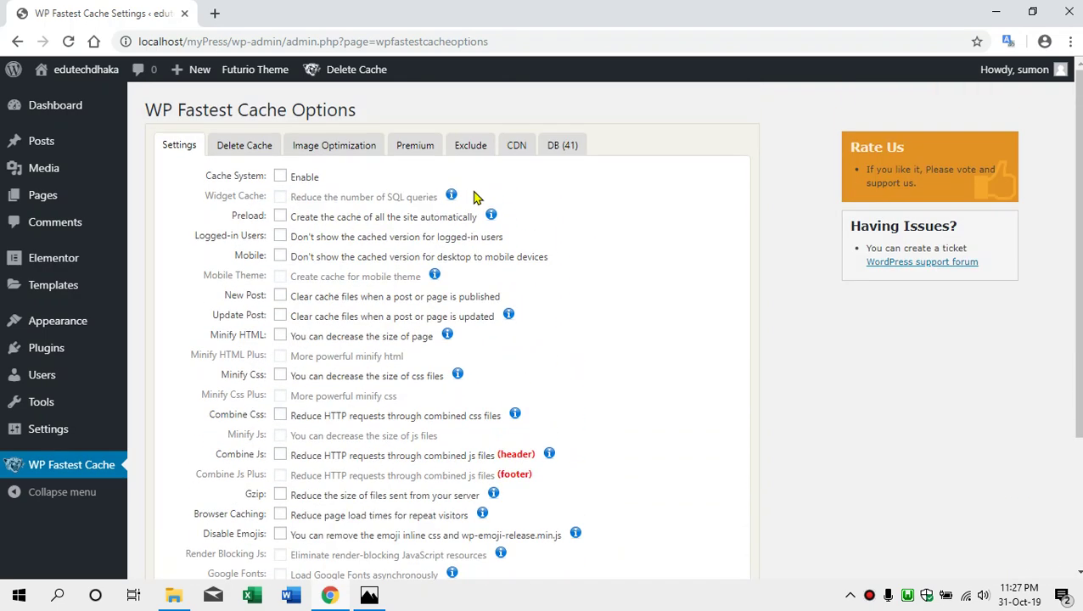
# Step: Enable the cache system and turn on Preload for all content types at 4 pages per minute
pyautogui.click(281, 180)
pyautogui.click(280, 217)
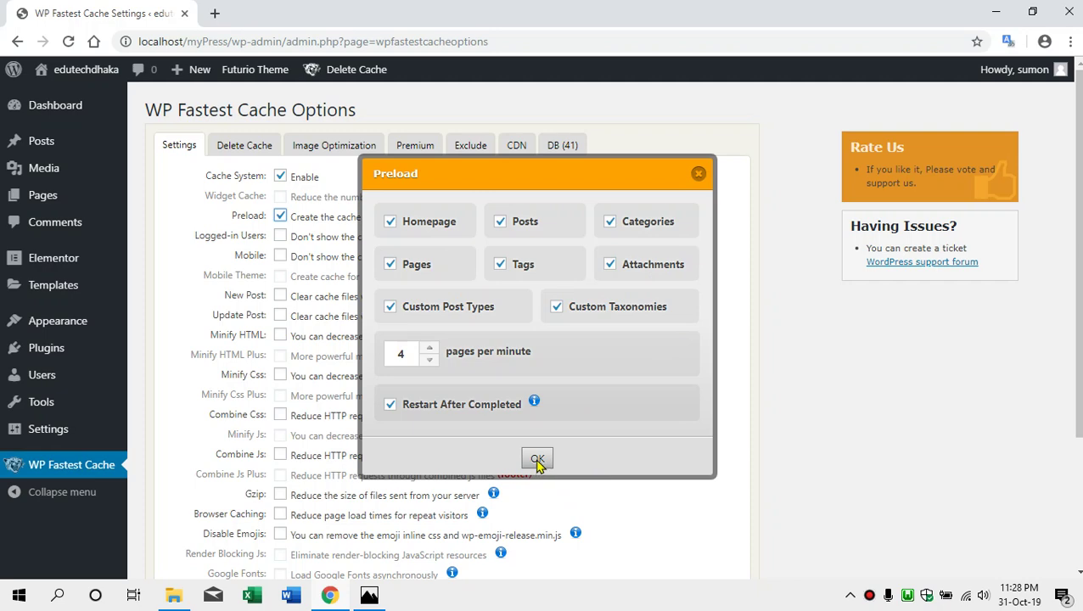
pyautogui.click(430, 348)
pyautogui.click(430, 348)
pyautogui.click(430, 349)
pyautogui.click(430, 360)
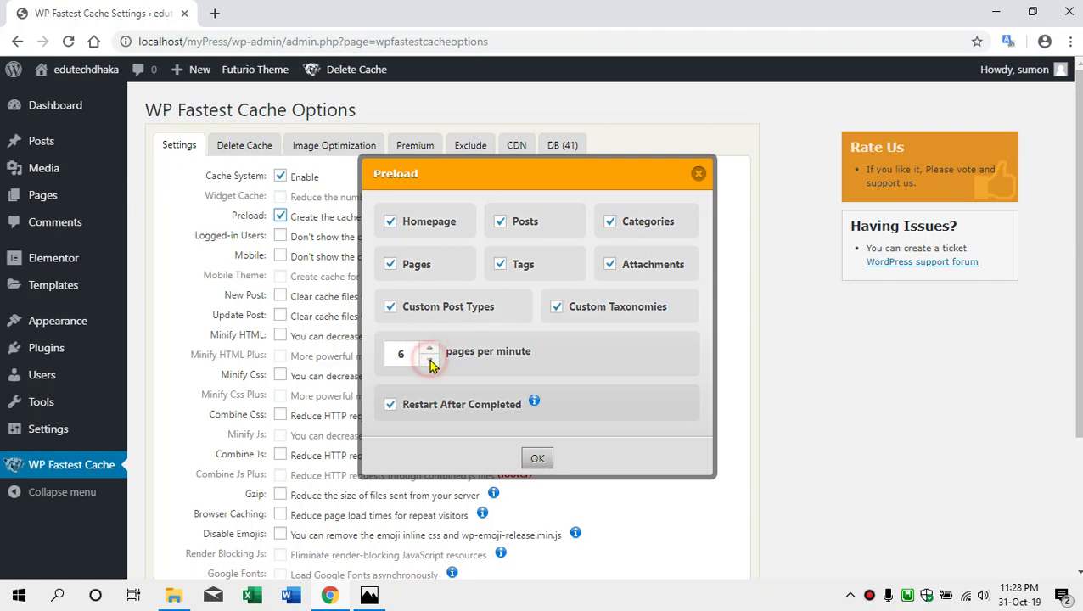
pyautogui.click(430, 360)
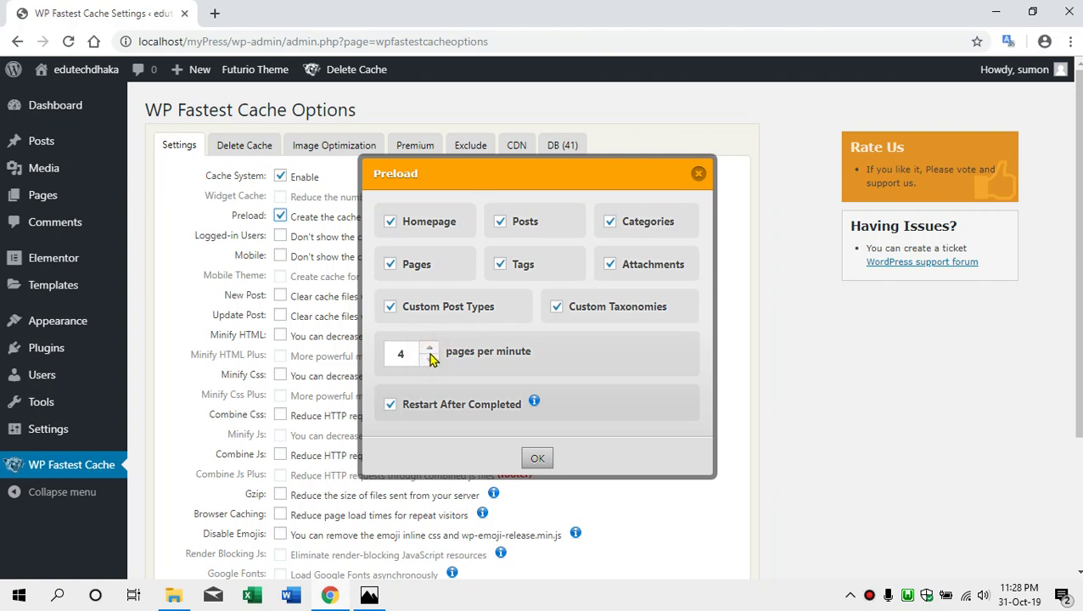
pyautogui.click(544, 459)
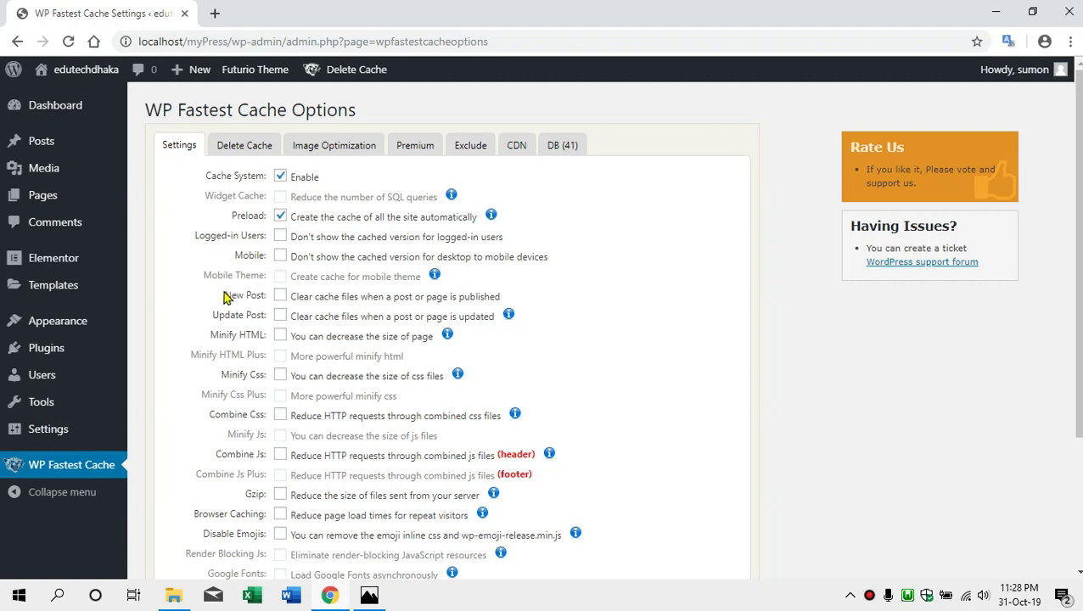
# Step: Enable the New Post and Update Post options, both set to Clear All Cache
pyautogui.click(280, 295)
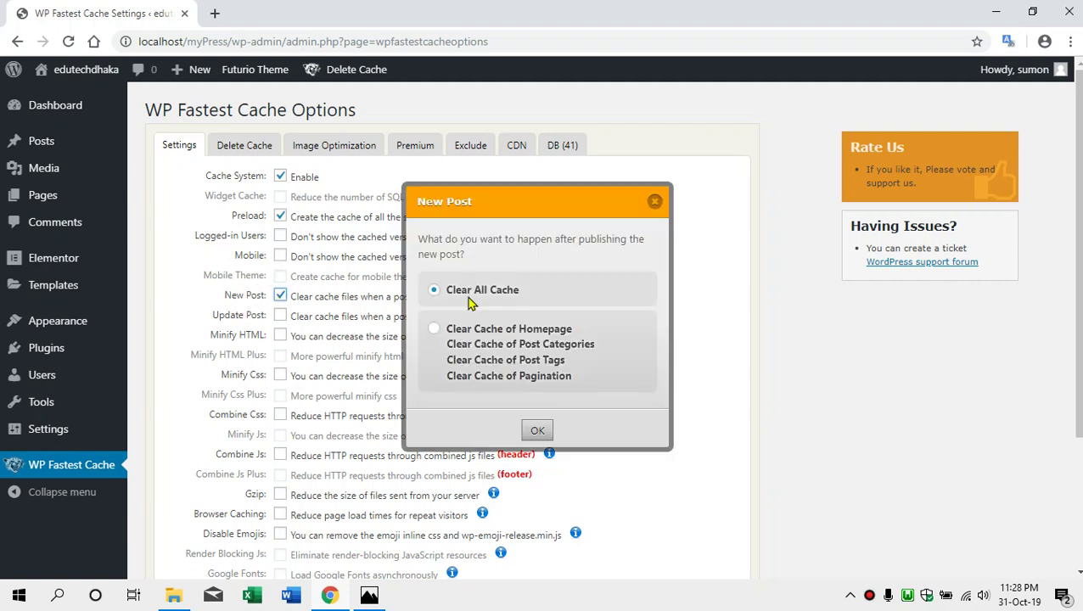
pyautogui.click(537, 430)
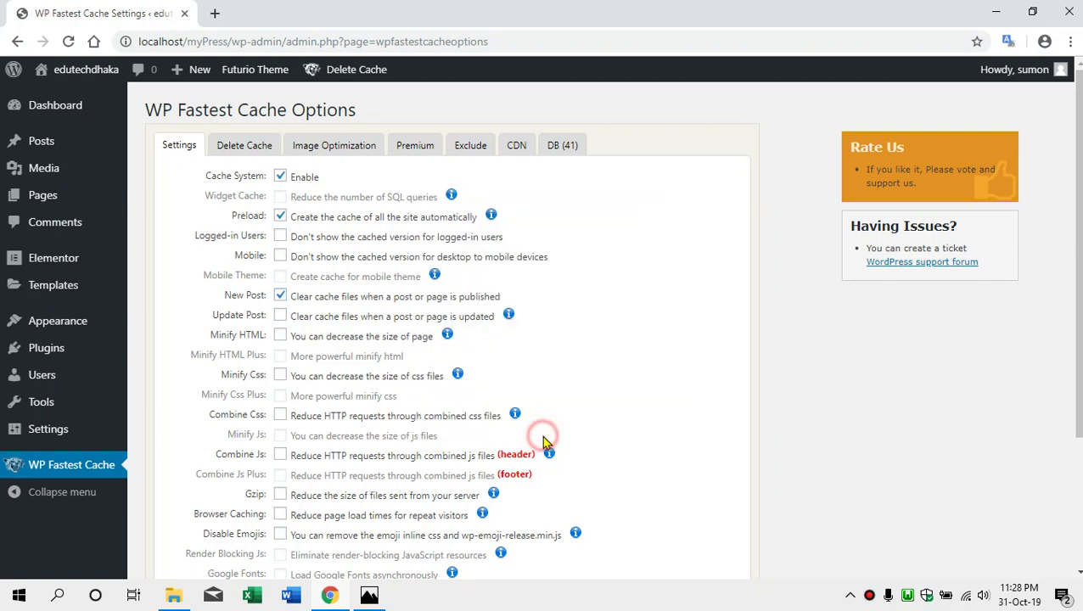
pyautogui.click(280, 315)
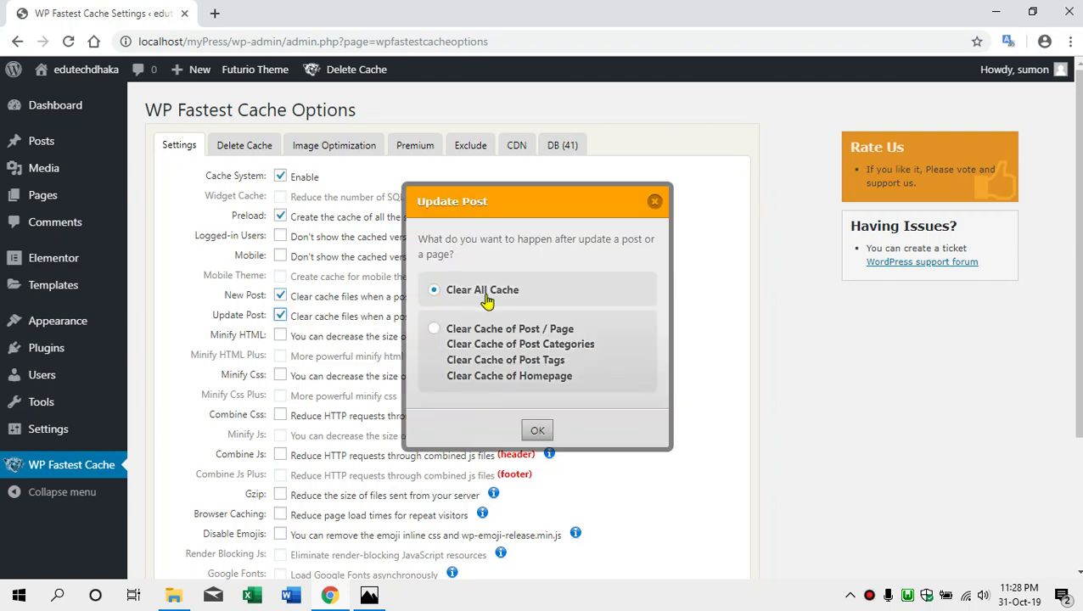
pyautogui.click(445, 336)
pyautogui.click(436, 333)
pyautogui.click(436, 291)
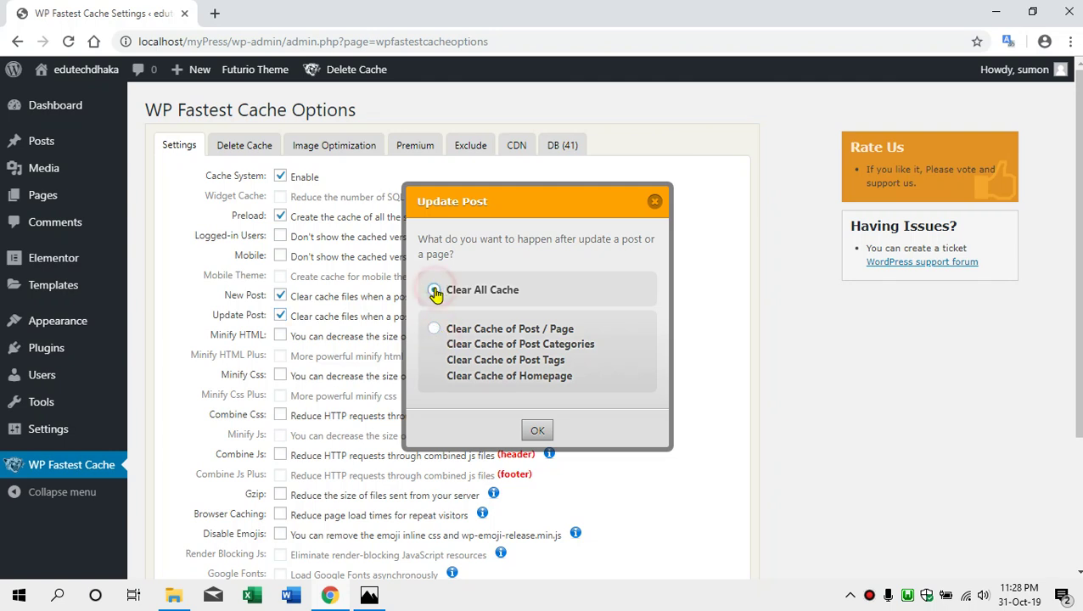
pyautogui.click(537, 430)
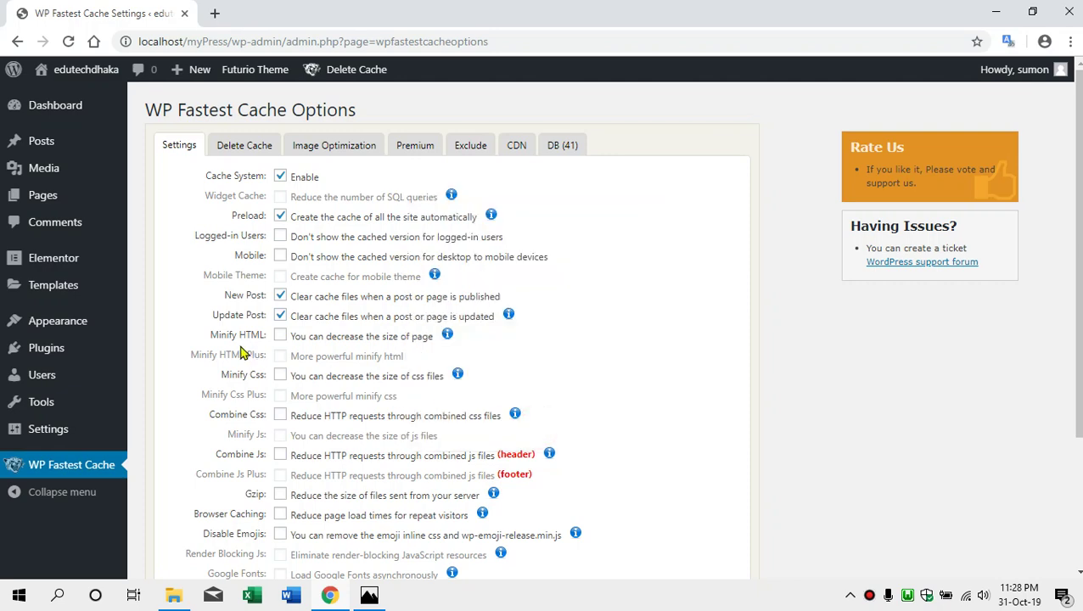
# Step: Enable Minify HTML, Minify Css, Combine Css, Combine Js, Gzip and Browser Caching, and save the cache options
pyautogui.click(280, 337)
pyautogui.scroll(-1, 281, 339)
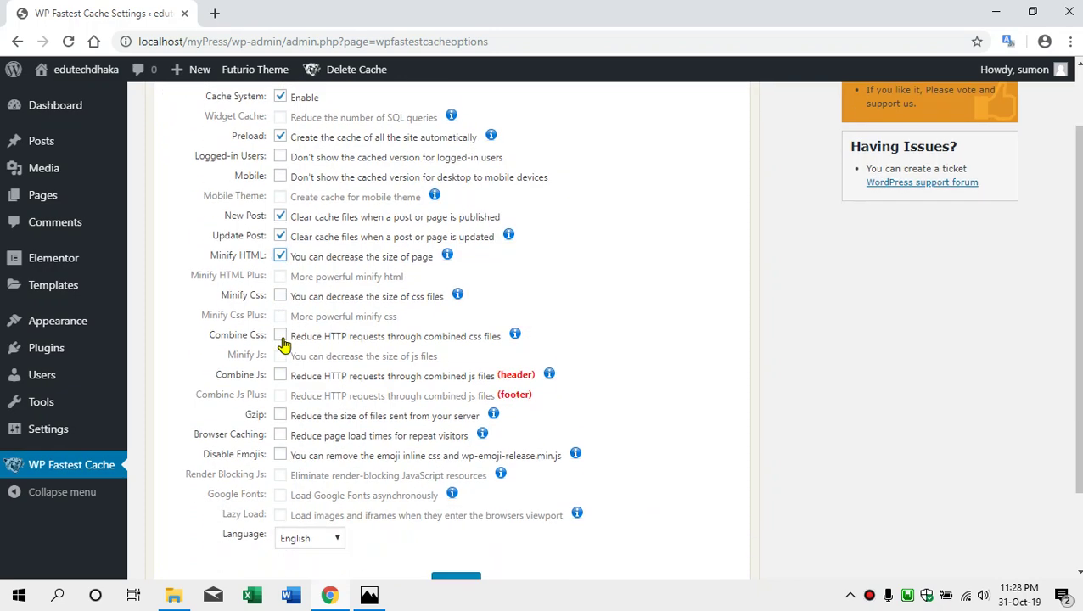
pyautogui.click(280, 296)
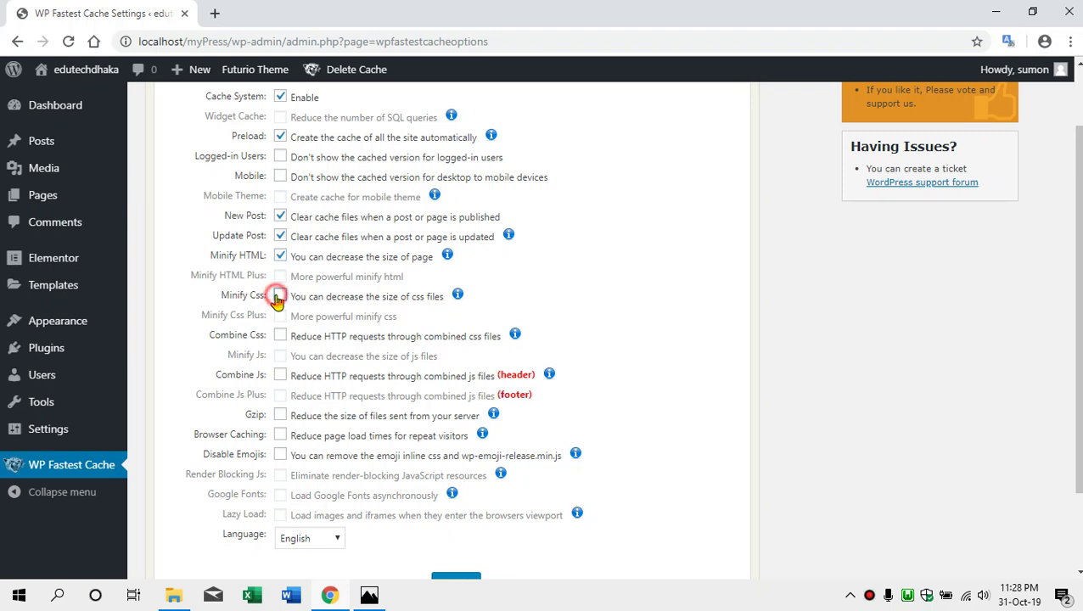
pyautogui.click(279, 337)
pyautogui.click(281, 377)
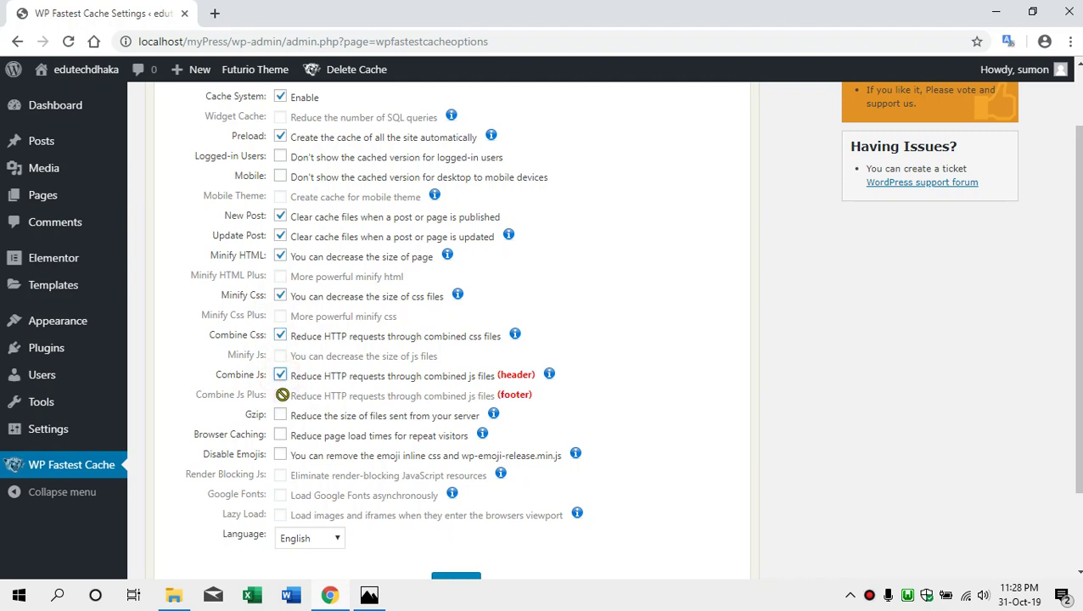
pyautogui.click(280, 415)
pyautogui.scroll(-1, 281, 415)
pyautogui.click(280, 357)
pyautogui.scroll(2, 333, 337)
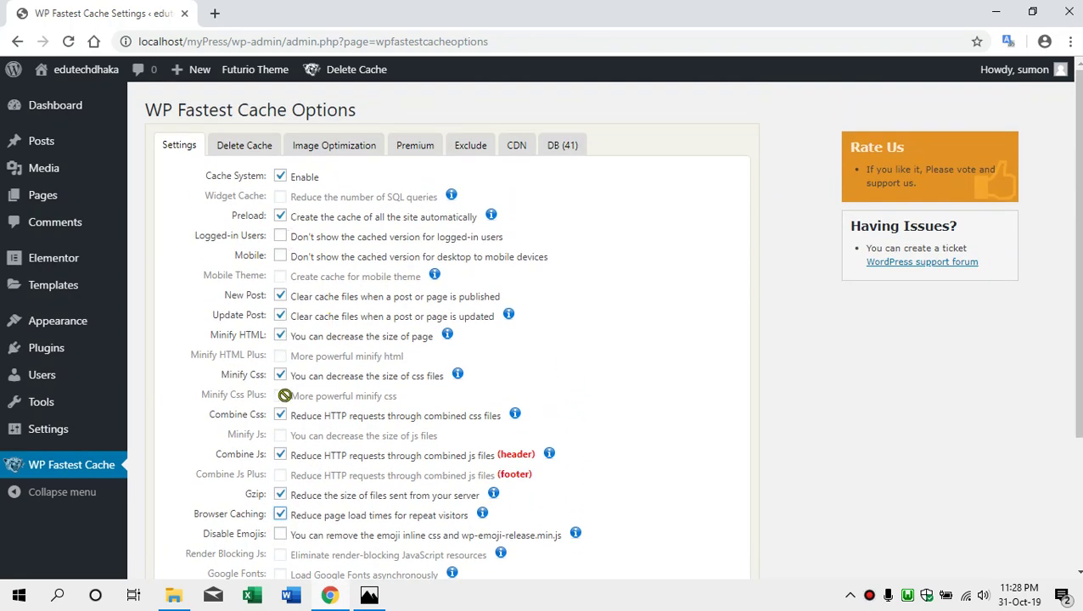
pyautogui.scroll(-2, 339, 415)
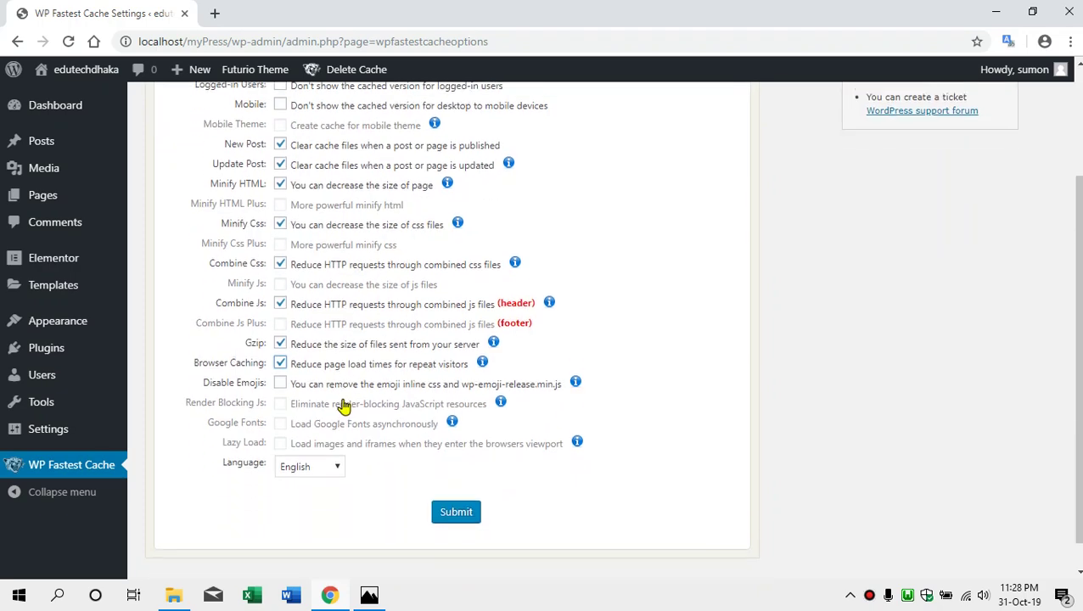
pyautogui.click(450, 509)
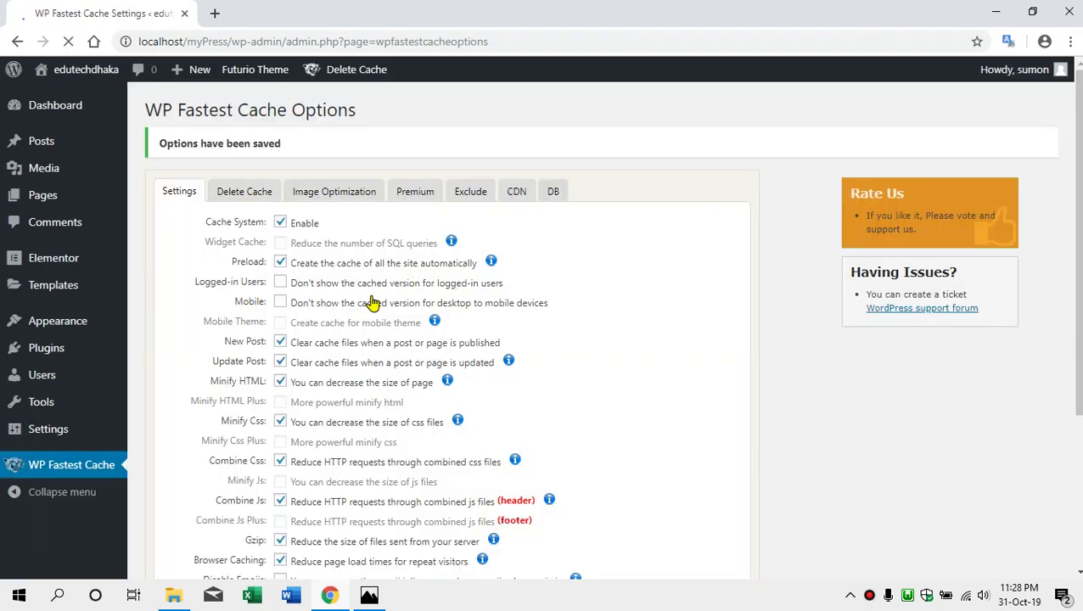
# Step: Delete all cache files of the site, leaving out the minified CSS/JS
pyautogui.click(244, 193)
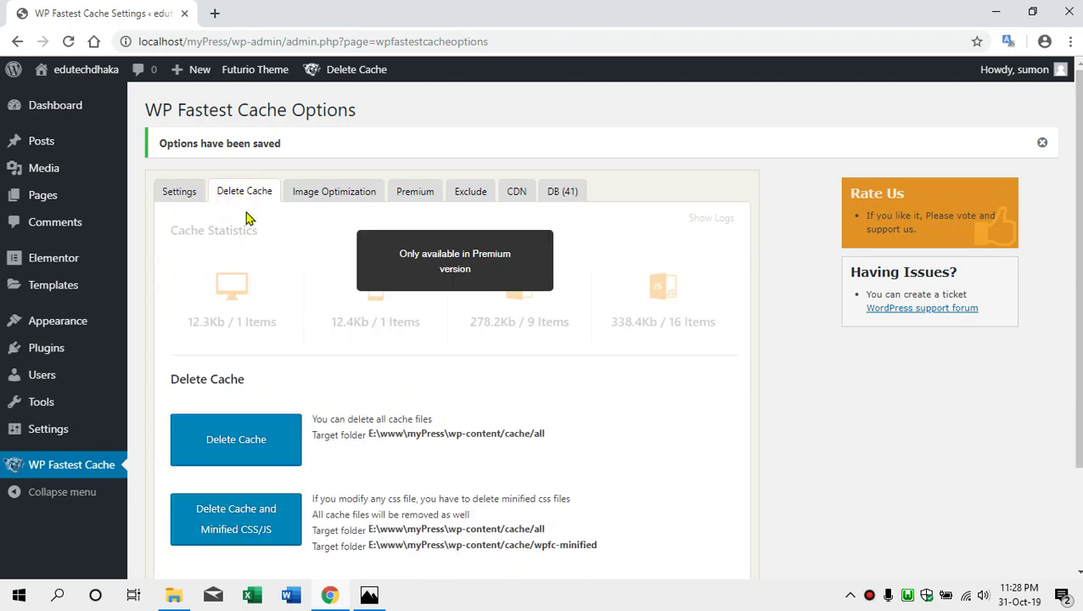
pyautogui.scroll(-2, 255, 238)
pyautogui.click(234, 328)
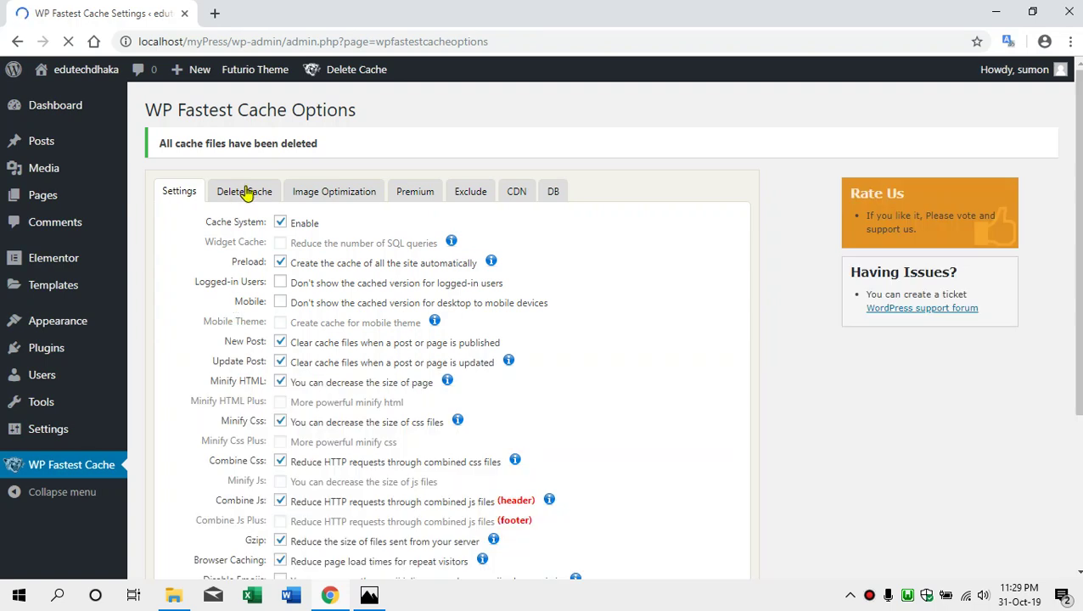
# Step: Repeat the deletion of all cache files from the Delete Cache section
pyautogui.click(245, 192)
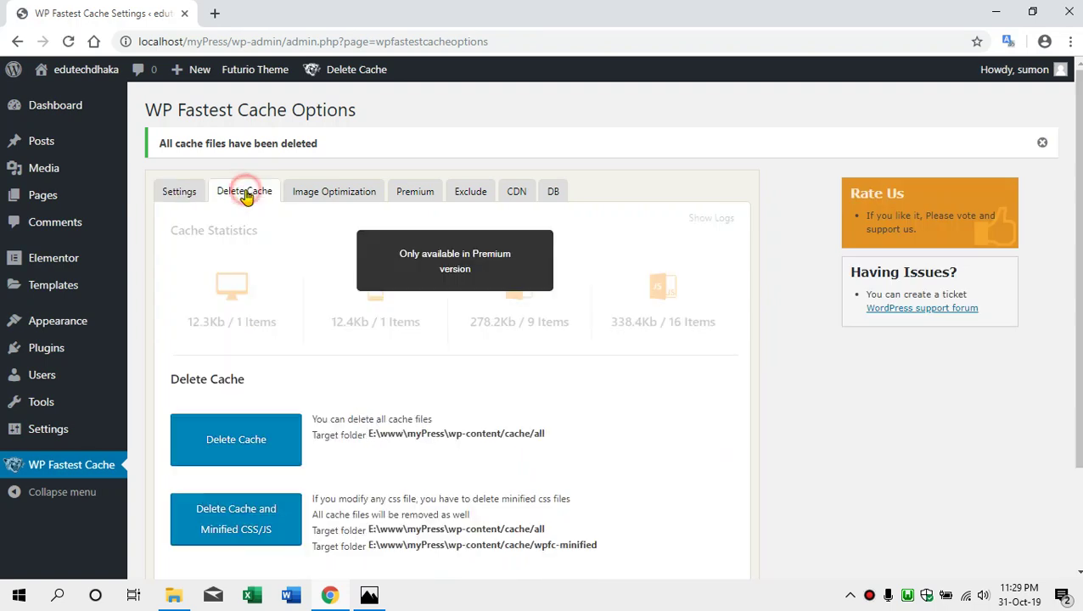
pyautogui.scroll(-2, 258, 247)
pyautogui.click(242, 323)
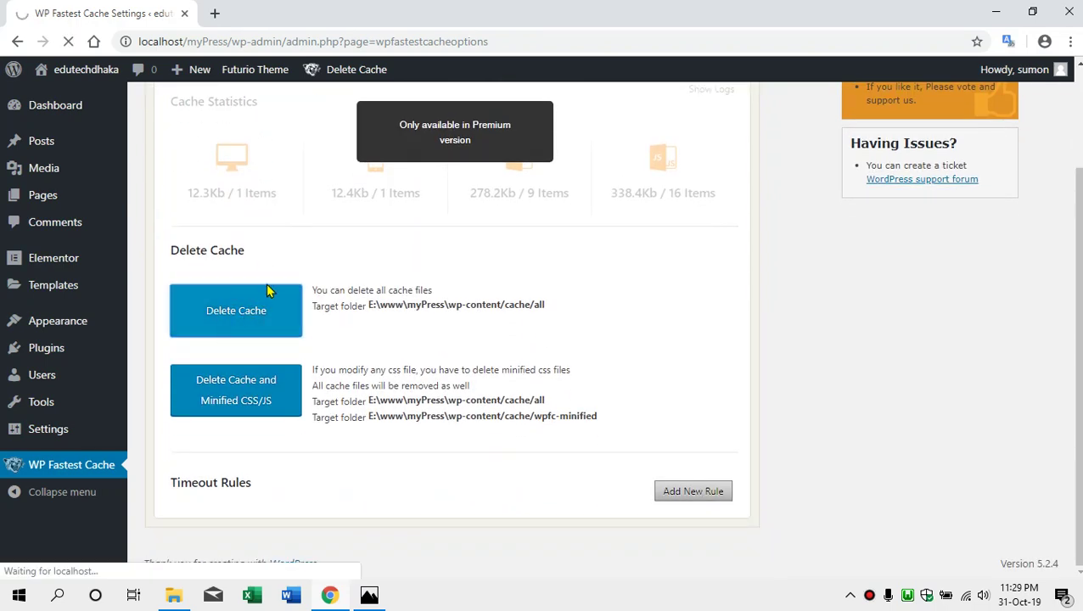
# Step: Delete all cache files of the site together with the minified CSS/JS files
pyautogui.scroll(-2, 267, 295)
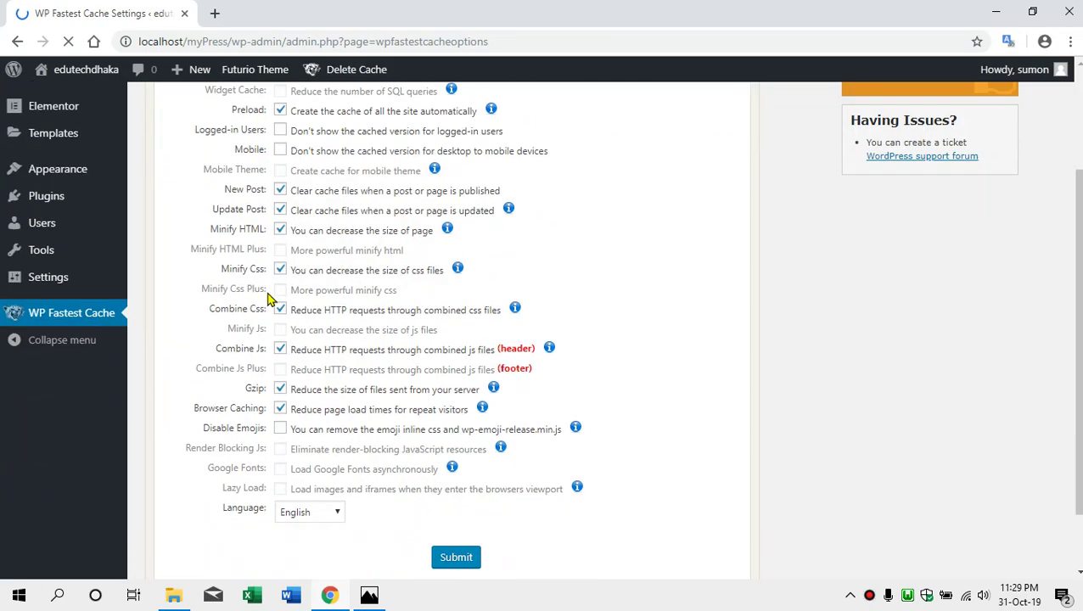
pyautogui.scroll(5, 272, 407)
pyautogui.click(248, 192)
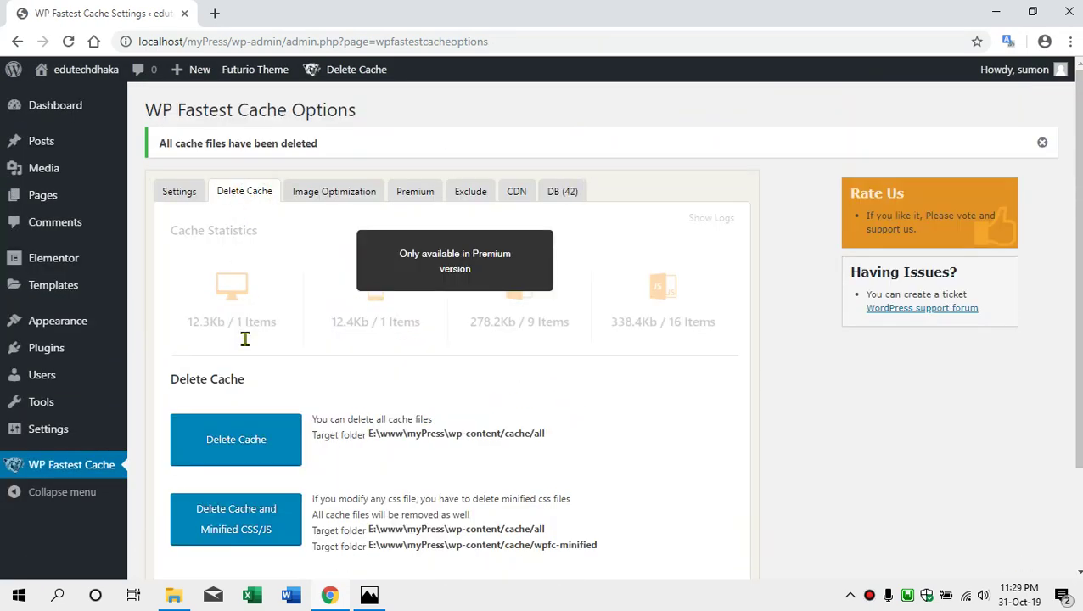
pyautogui.click(239, 532)
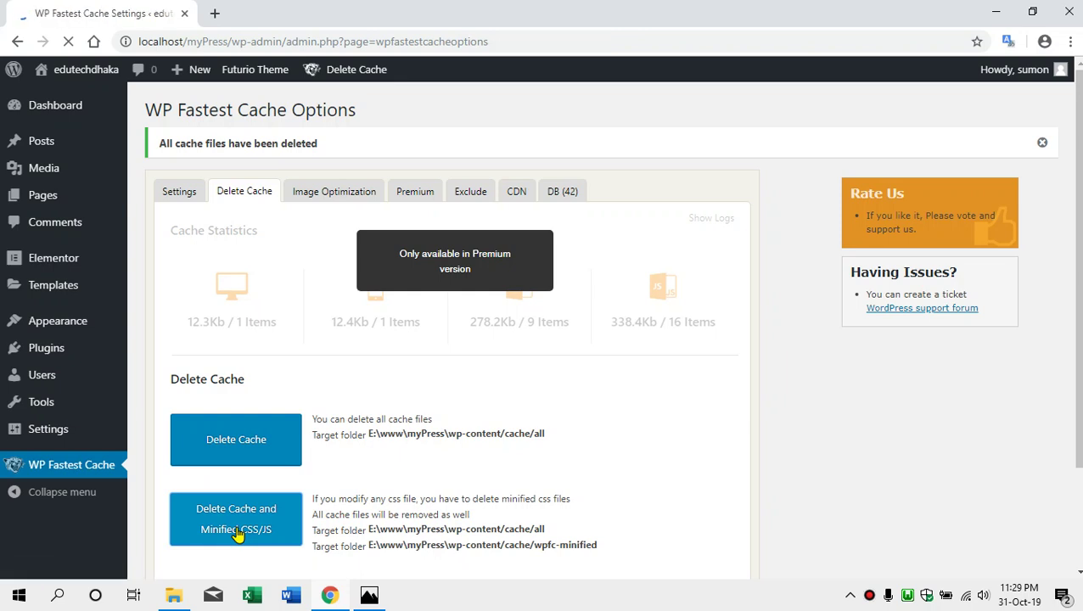
# Step: Look through the plugin's Image Optimization, Premium, Exclude and CDN sections
pyautogui.click(332, 193)
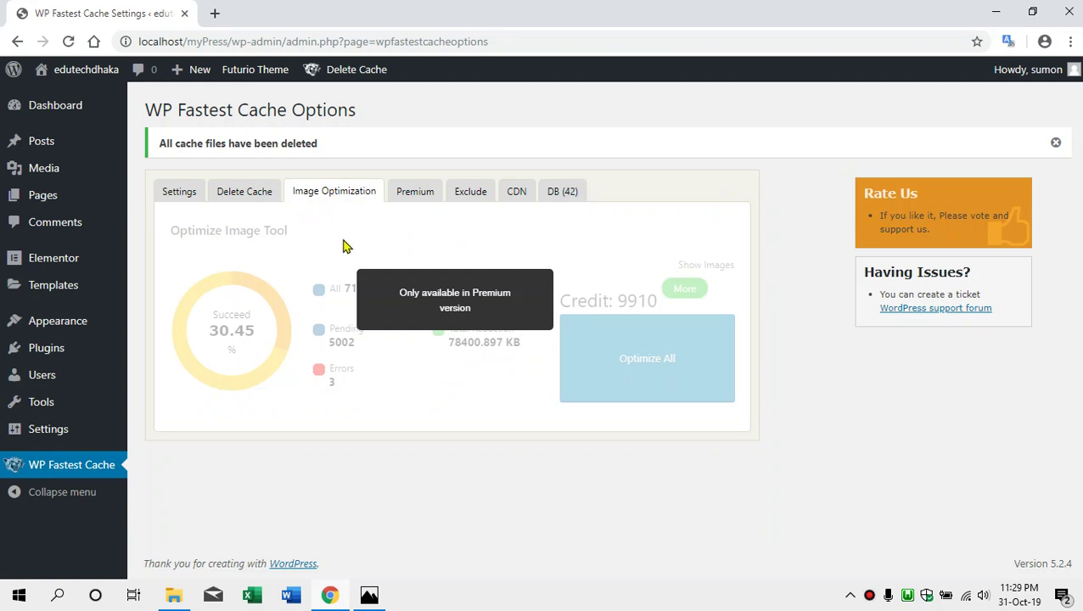
pyautogui.click(416, 193)
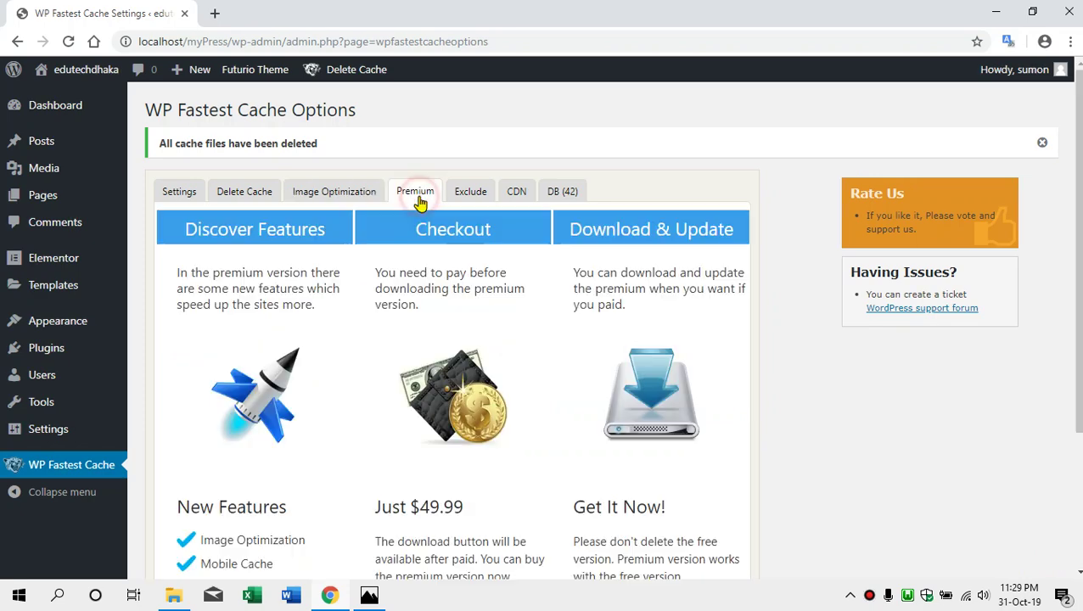
pyautogui.scroll(-2, 261, 313)
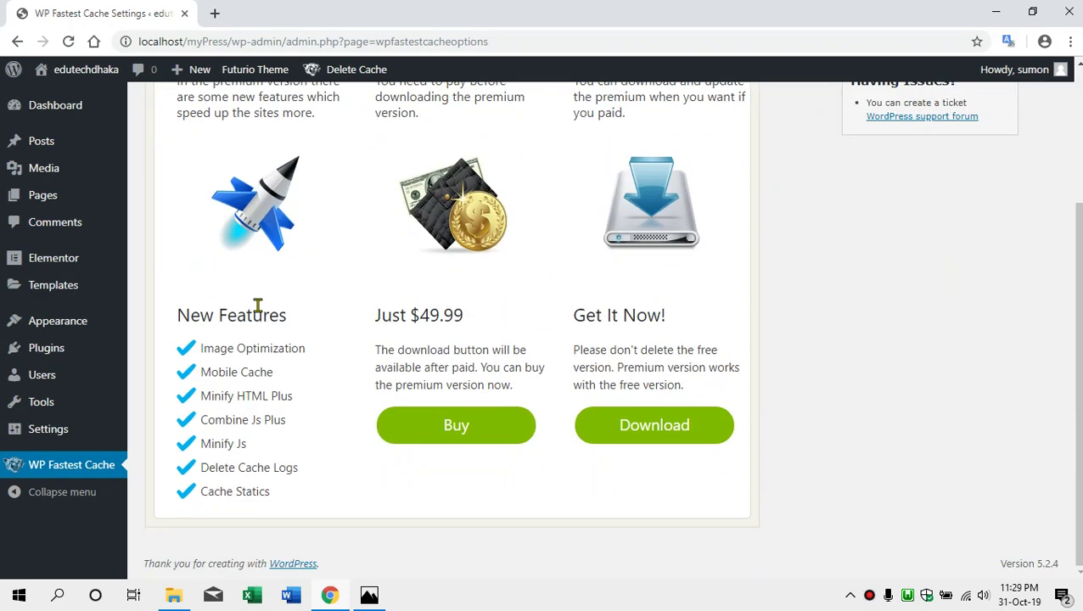
pyautogui.scroll(2, 256, 307)
pyautogui.click(471, 192)
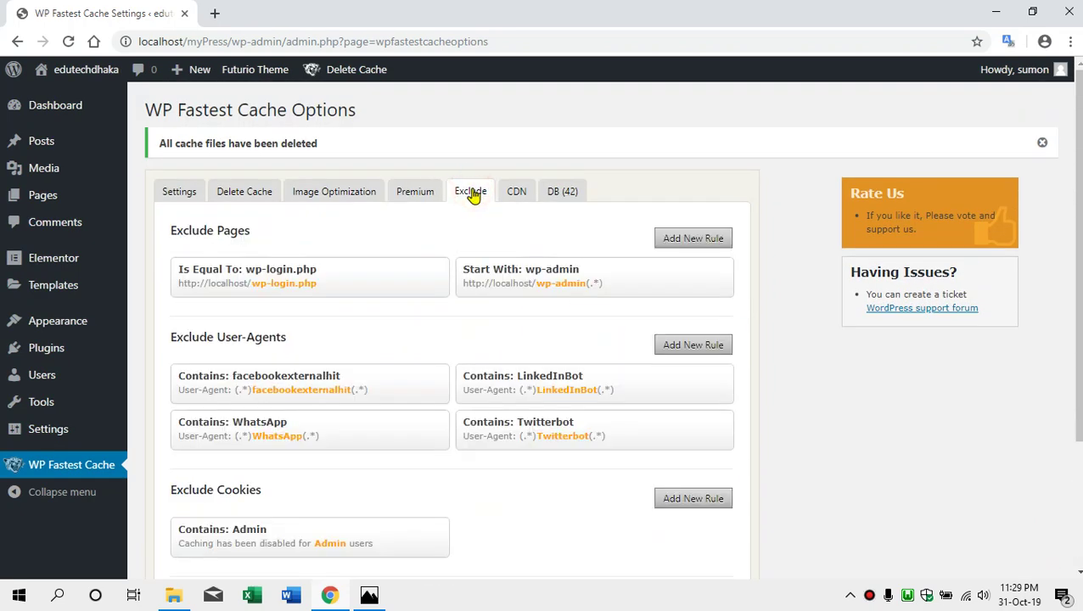
pyautogui.click(512, 201)
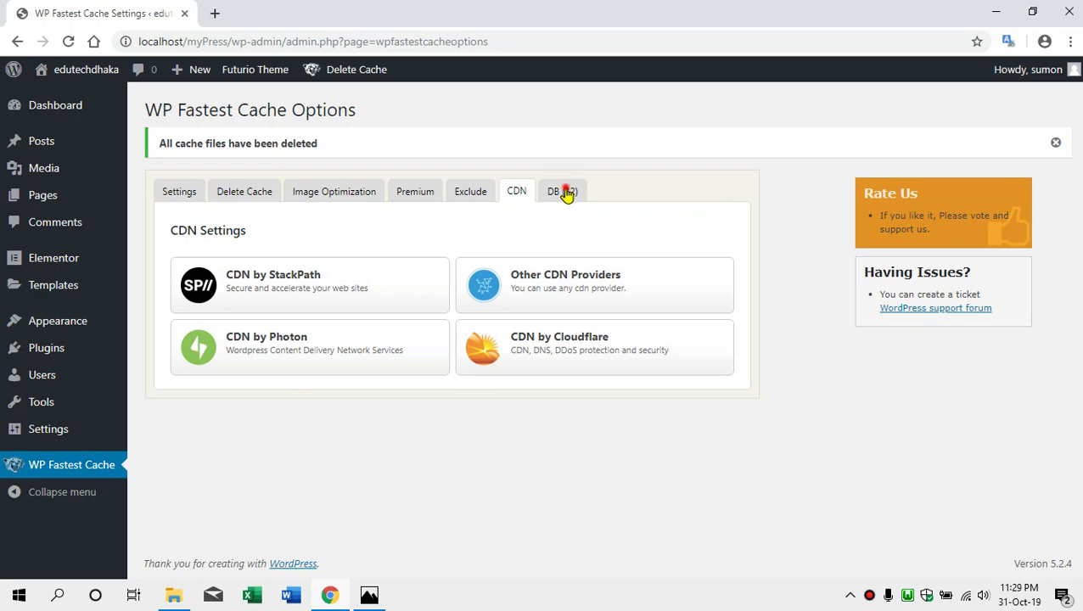
# Step: Run one of the database cleanups in the plugin's DB section and confirm it
pyautogui.click(566, 193)
pyautogui.click(588, 317)
pyautogui.click(671, 137)
# Step: Review the enabled options in the plugin's cache settings, and open the site's list of pages
pyautogui.click(177, 201)
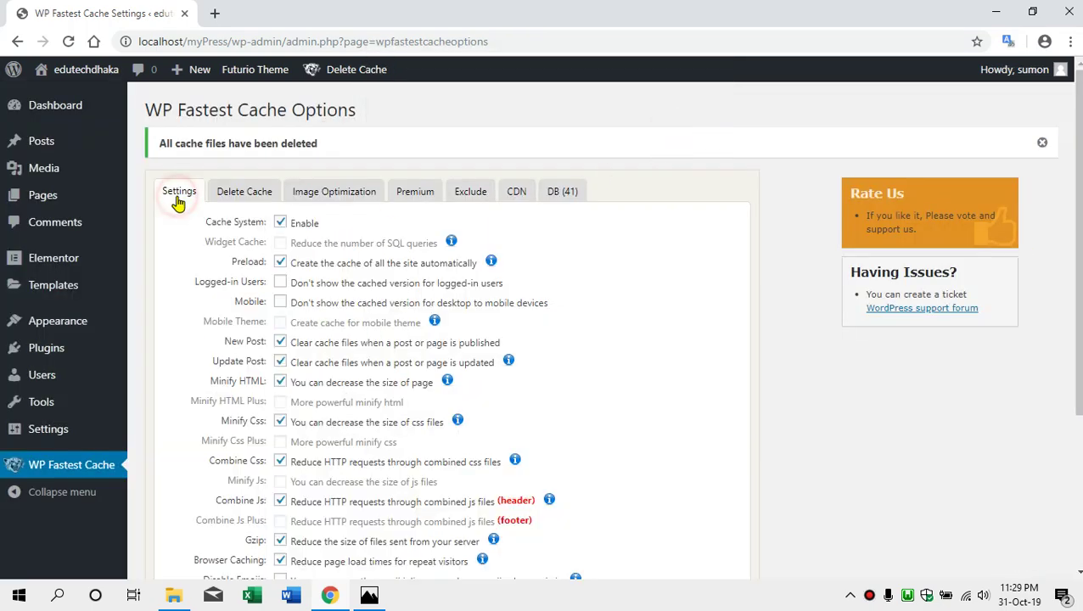
pyautogui.scroll(-2, 390, 284)
pyautogui.scroll(3, 396, 289)
pyautogui.moveTo(125, 338)
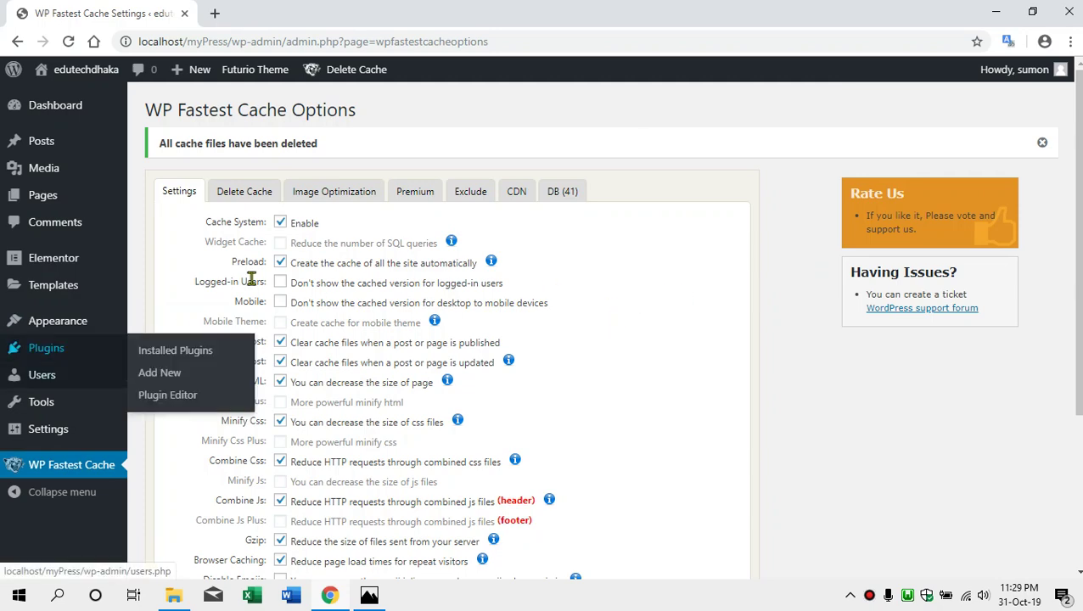
pyautogui.scroll(-2, 357, 331)
pyautogui.scroll(2, 357, 331)
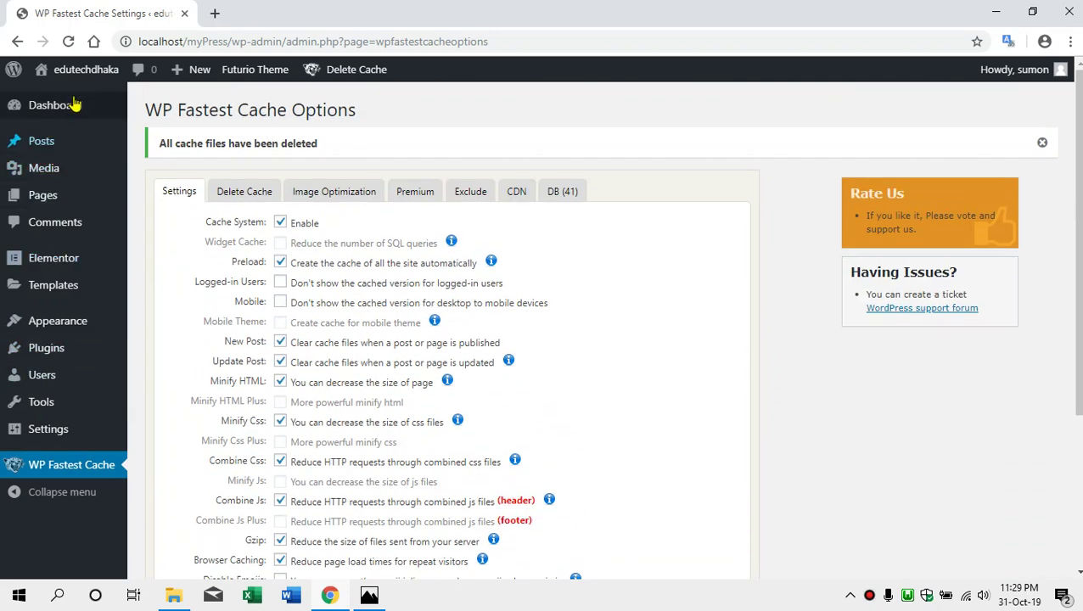
pyautogui.click(47, 196)
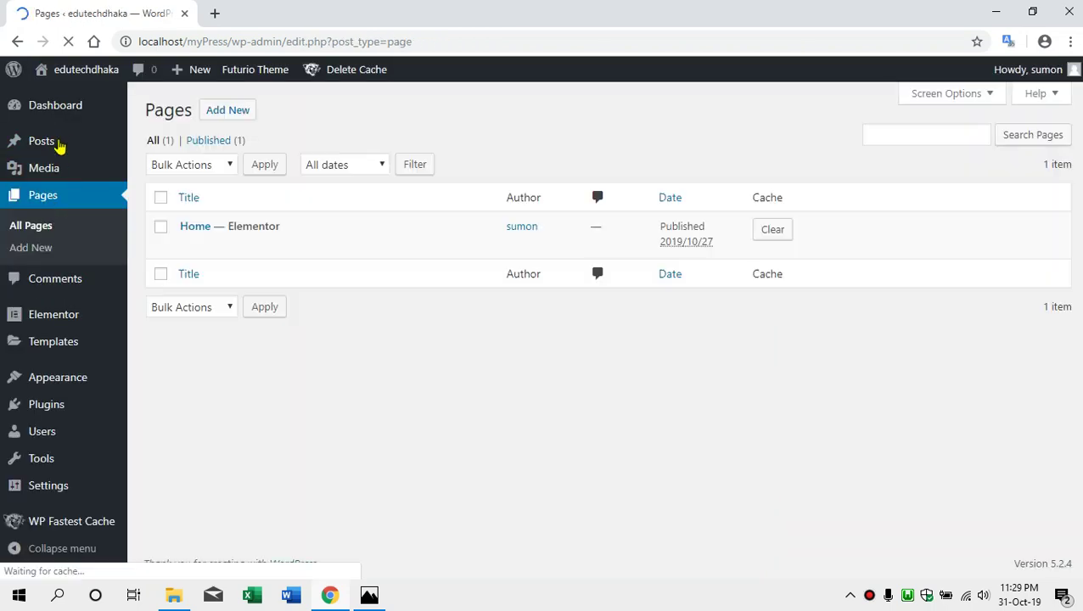
# Step: On the site's front page, clear this page's cache, the full cache, and the cache with minified CSS/JS, and reload the page
pyautogui.click(86, 71)
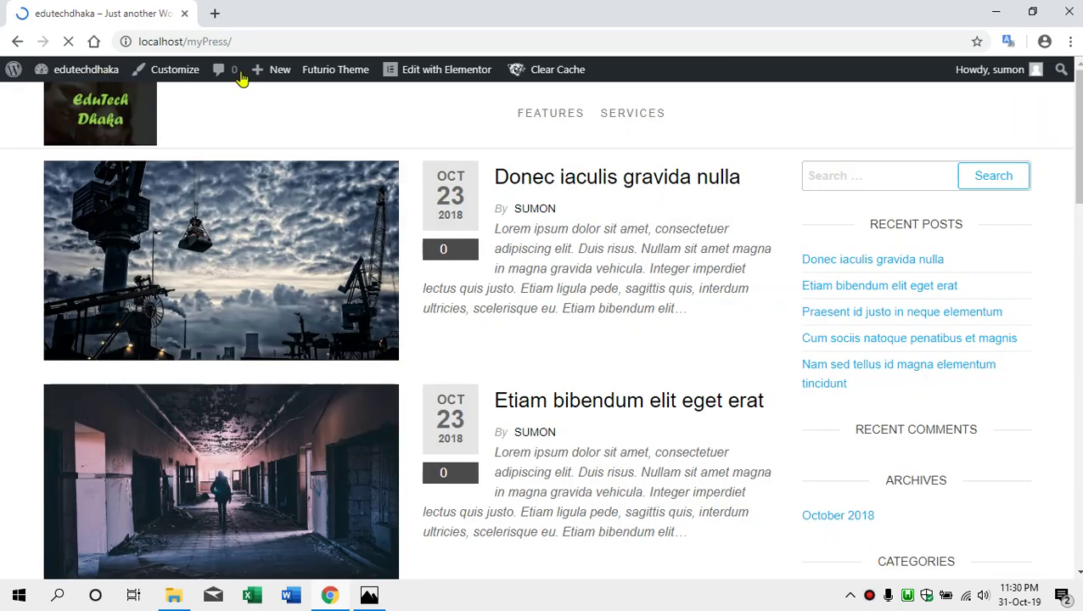
pyautogui.moveTo(539, 71)
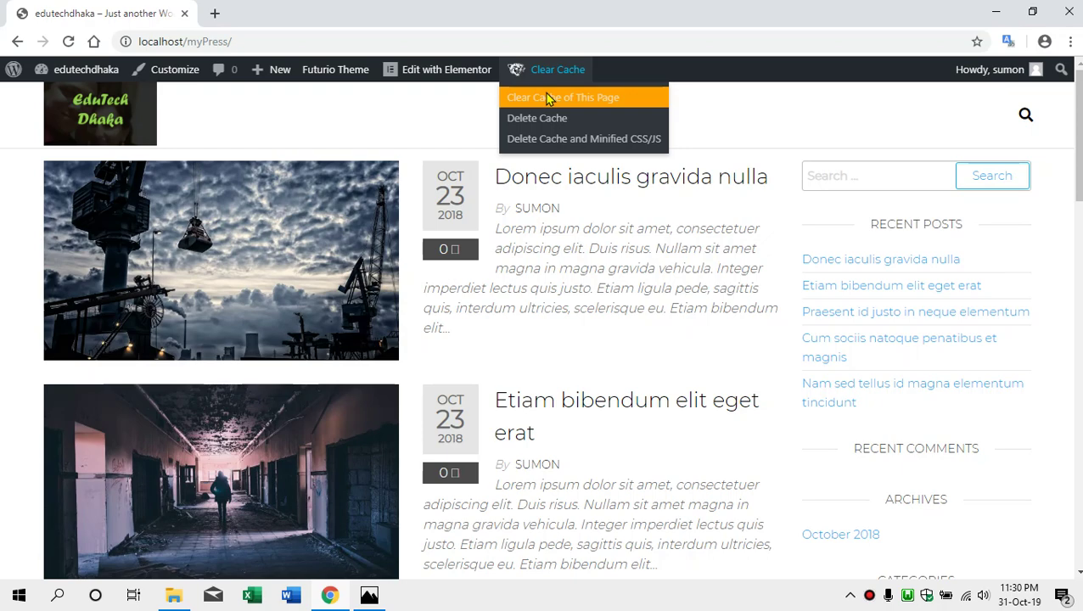
pyautogui.click(546, 102)
pyautogui.click(540, 119)
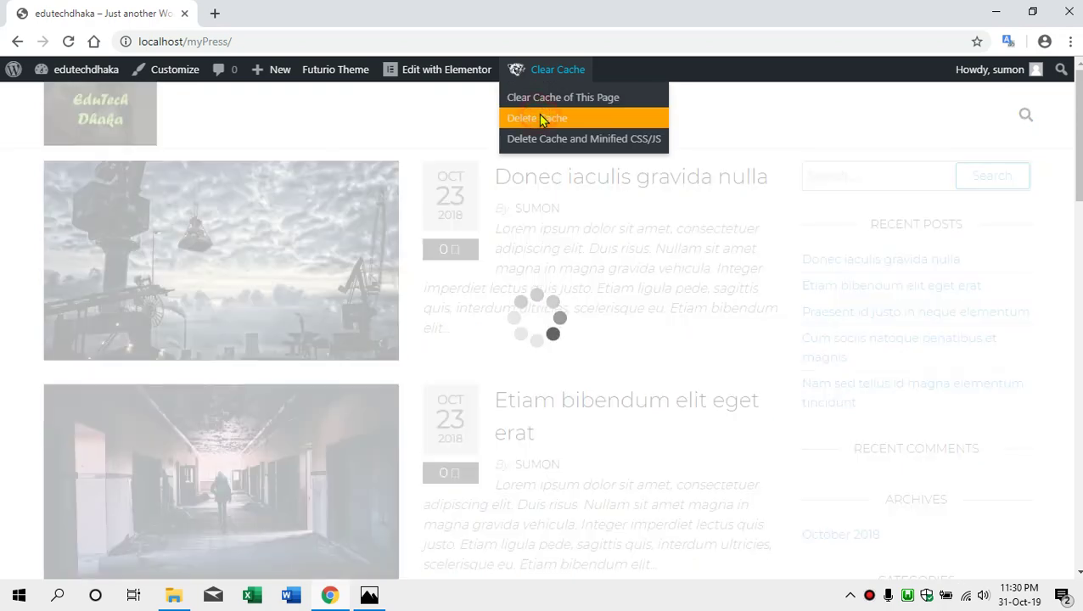
pyautogui.click(538, 148)
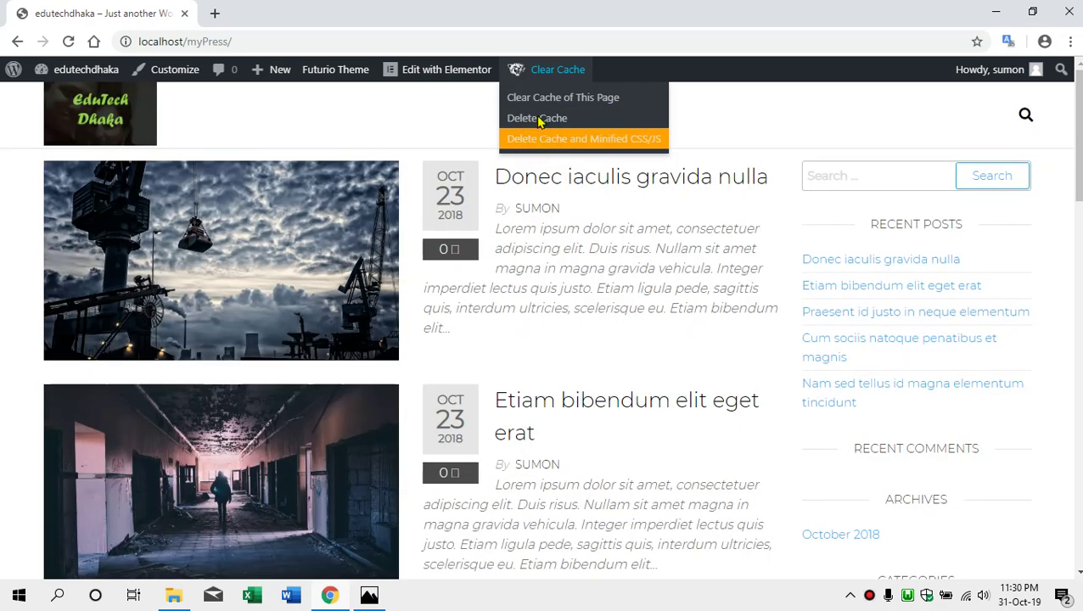
pyautogui.click(66, 43)
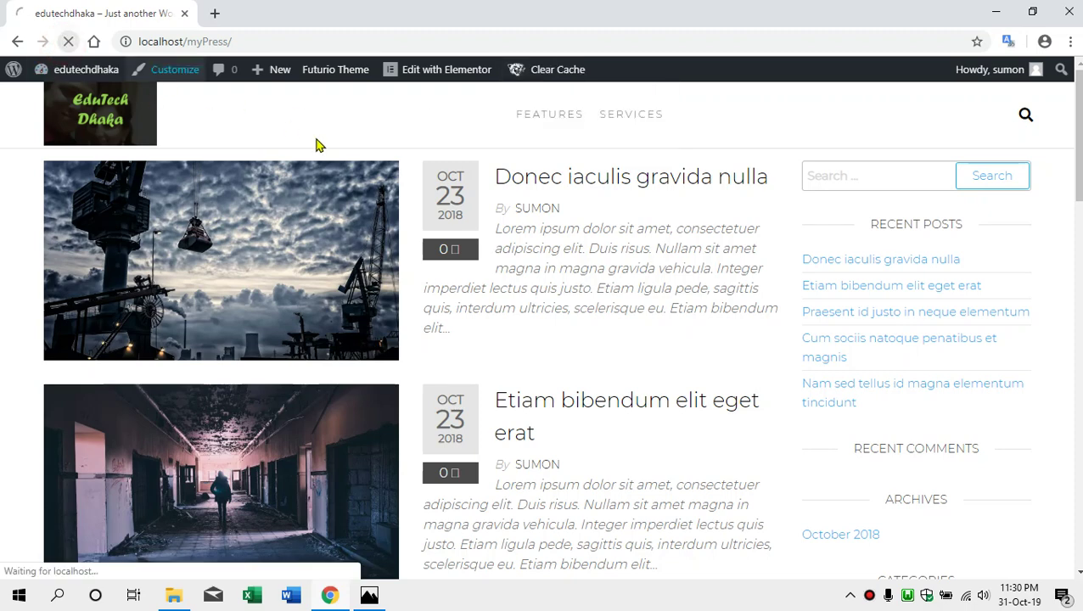